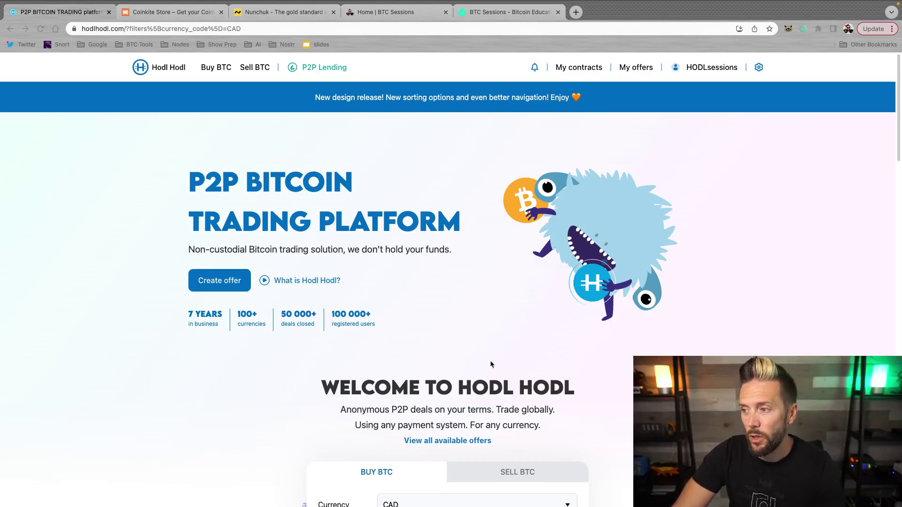
# Step: Check the Hodl Hodl Buy BTC currency form, then bring up the Coinkite Store tab
pyautogui.scroll(-5, 614, 403)
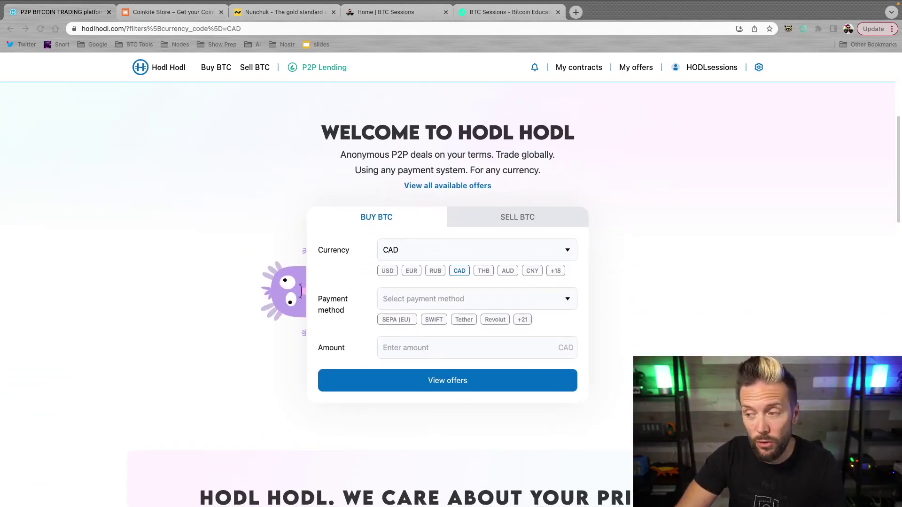
pyautogui.scroll(5, 448, 282)
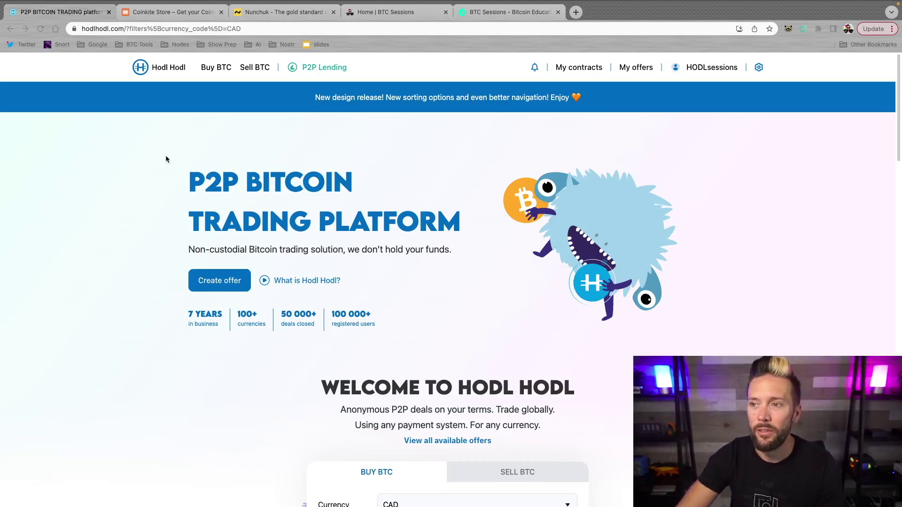
pyautogui.click(137, 13)
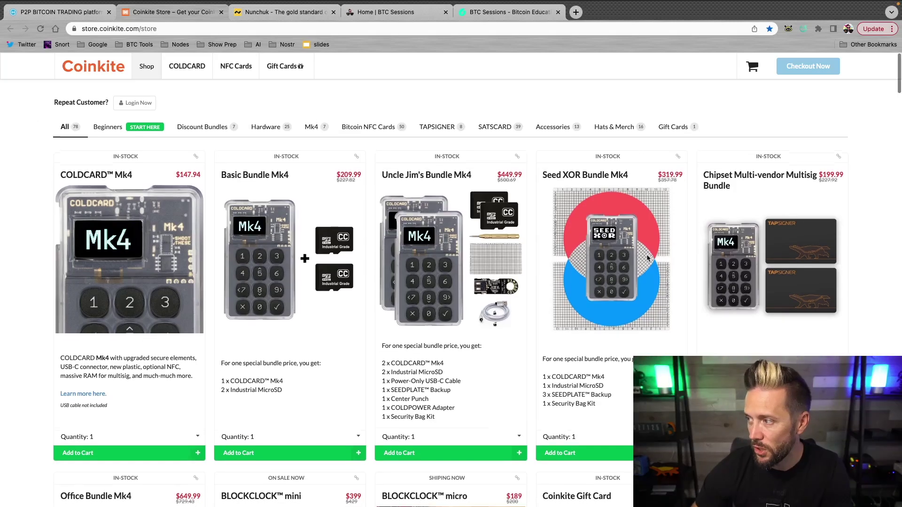
# Step: Browse Coinkite's products from COLDCARD Mk4 down to COLDCARD Q1, then view nunchuk.io
pyautogui.scroll(-5, 647, 258)
pyautogui.scroll(-15, 647, 258)
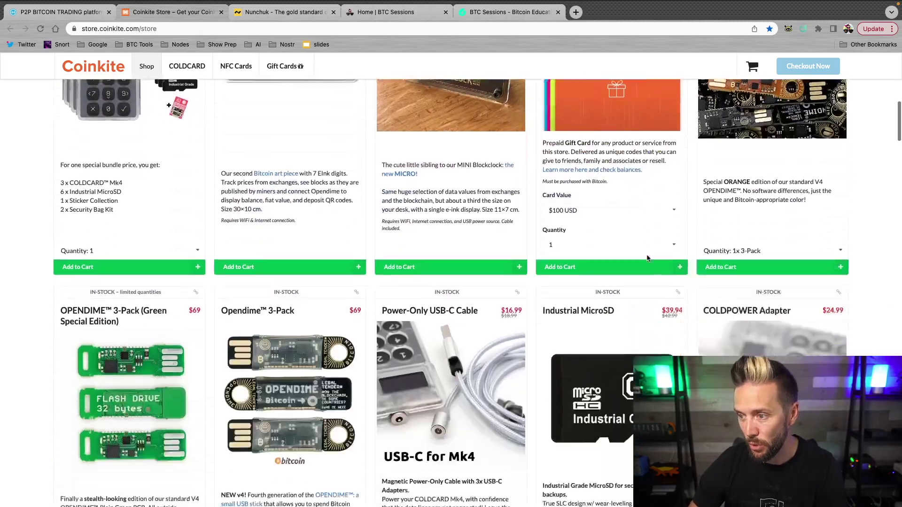
pyautogui.scroll(-20, 647, 258)
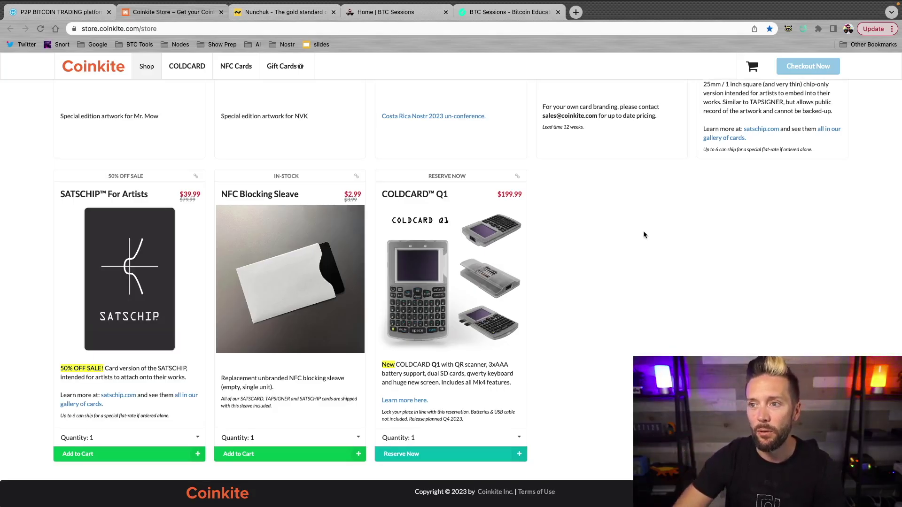
pyautogui.scroll(20, 644, 233)
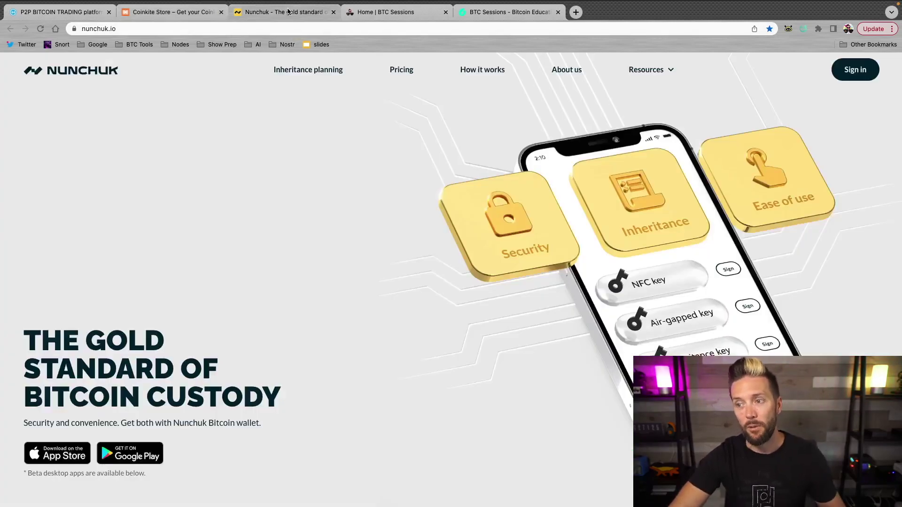
pyautogui.click(289, 11)
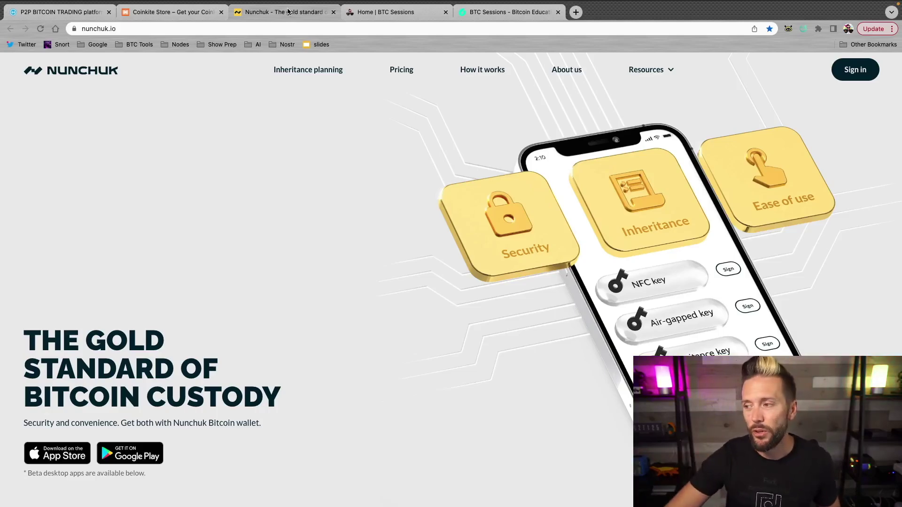
# Step: Review nunchuk.io's feature sections through Plan your legacy, then switch to BTC Sessions
pyautogui.scroll(-20, 517, 134)
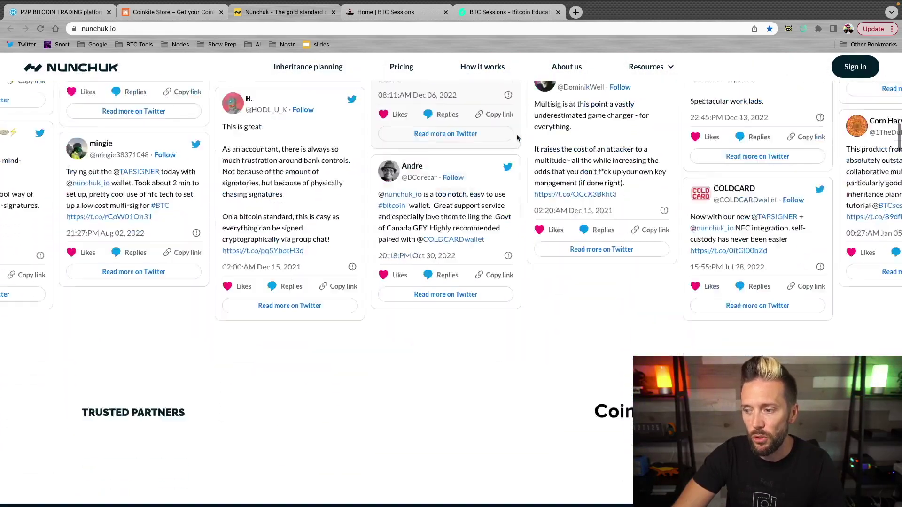
pyautogui.scroll(-5, 518, 137)
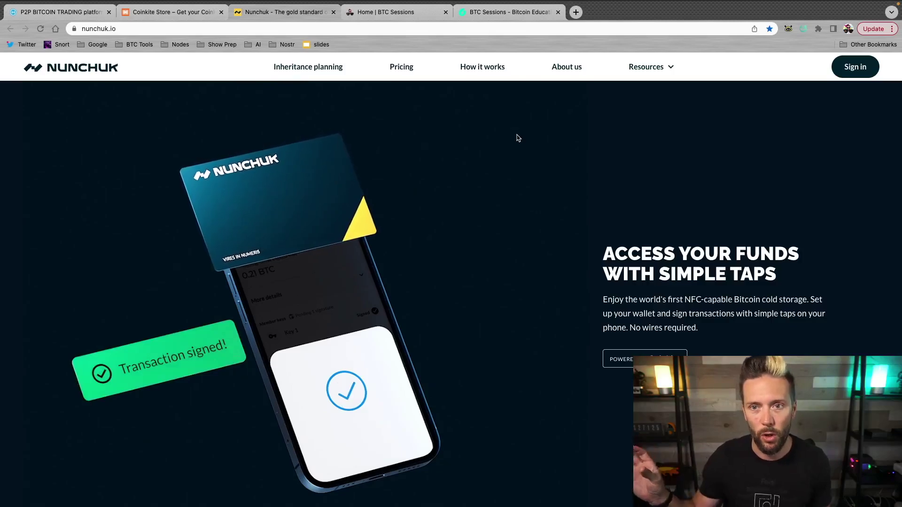
pyautogui.scroll(-10, 518, 138)
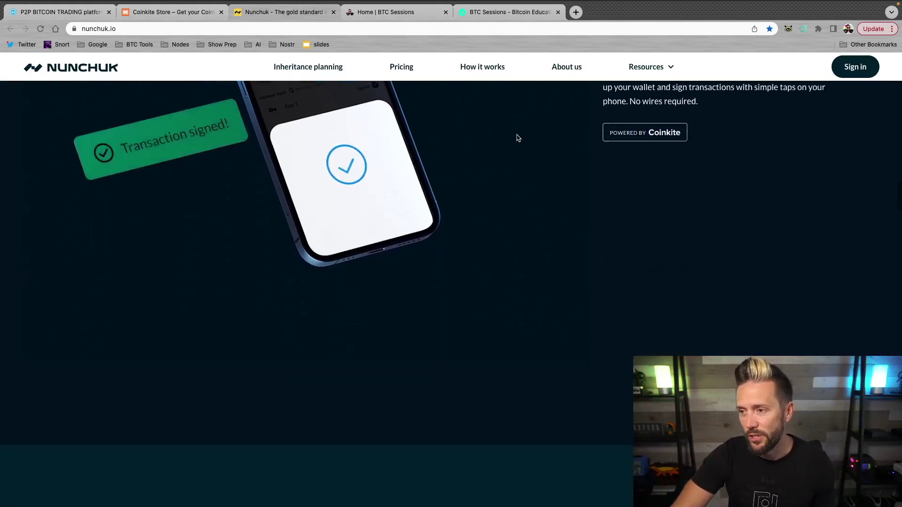
pyautogui.scroll(-5, 518, 137)
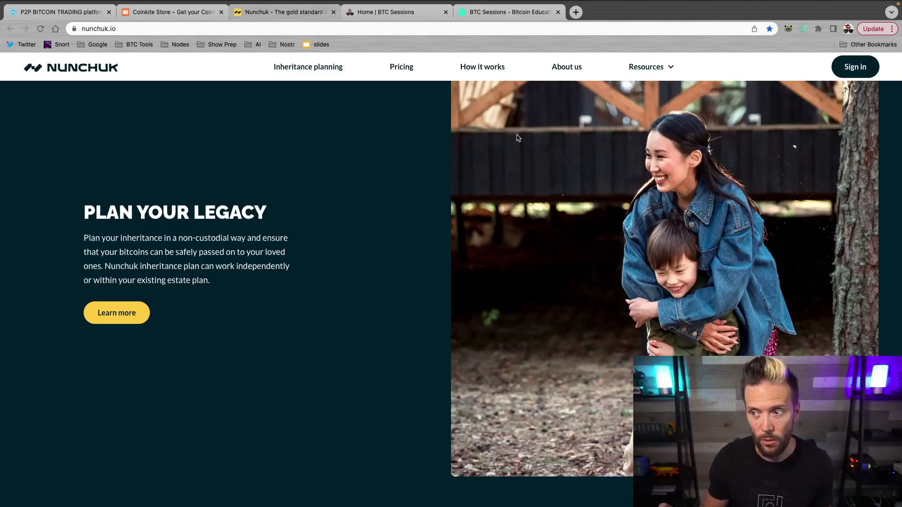
pyautogui.scroll(10, 518, 137)
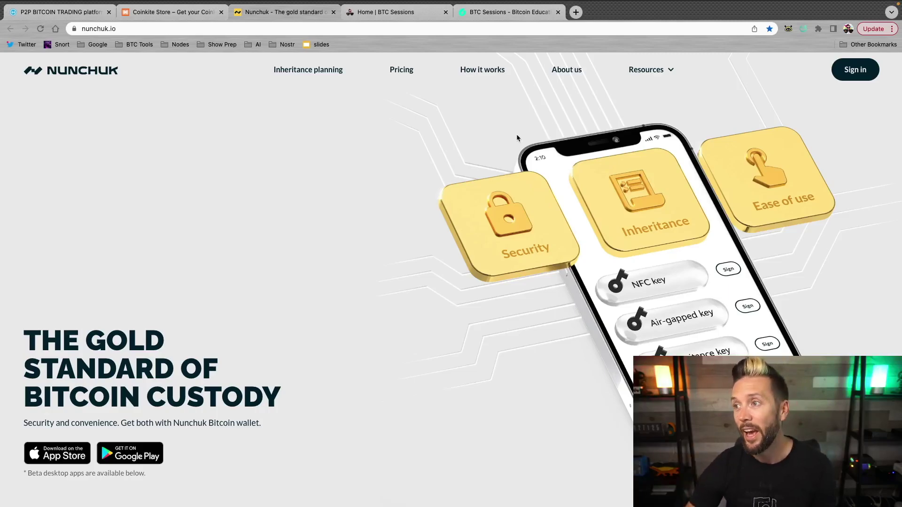
pyautogui.click(390, 12)
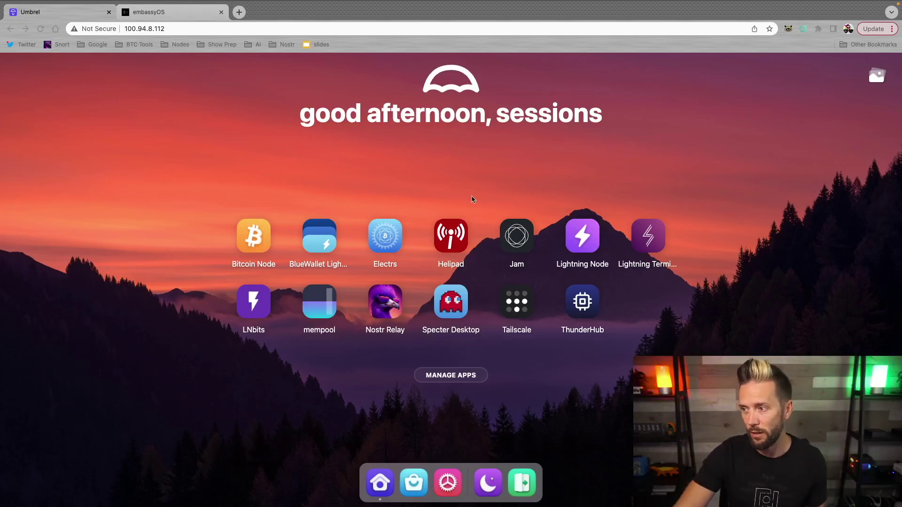
# Step: Switch to the embassyOS tab showing eleven running installed services
pyautogui.click(166, 16)
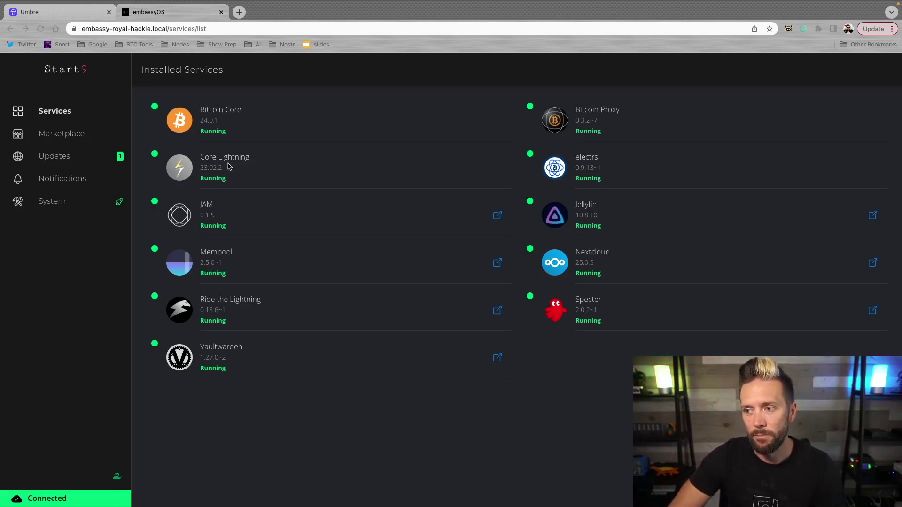
# Step: Focus the StartOS dashboard and go to the Start9 Registry marketplace
pyautogui.click(100, 100)
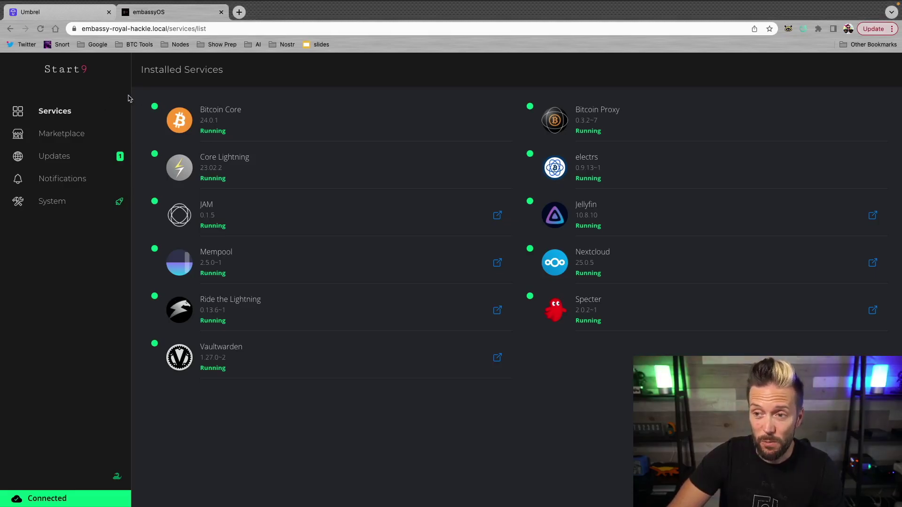
pyautogui.click(57, 138)
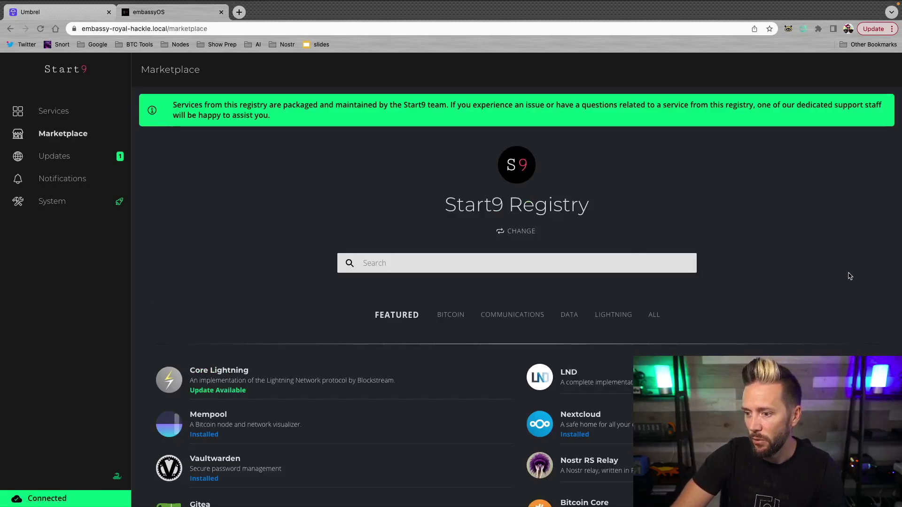
# Step: Install LND 0.16.2~2 from the marketplace, accepting the beta-software alert
pyautogui.scroll(-3, 745, 288)
pyautogui.scroll(2, 745, 288)
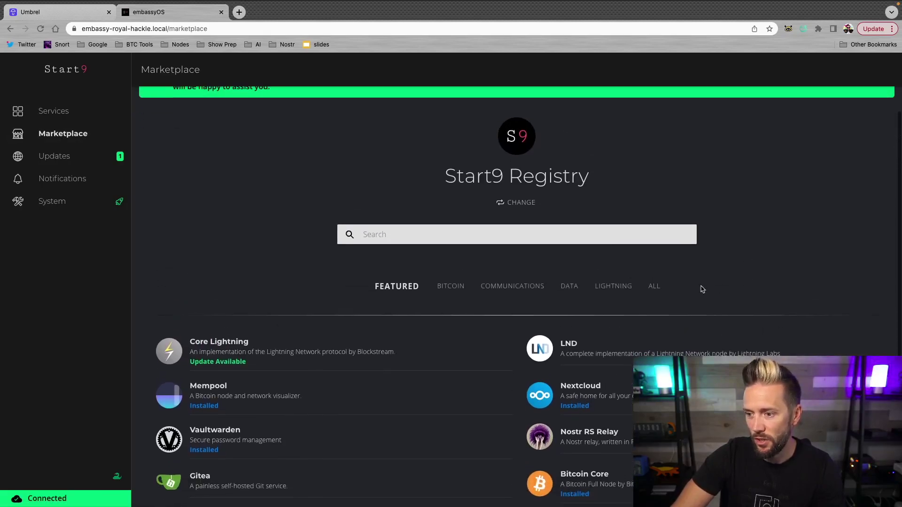
pyautogui.scroll(-2, 509, 408)
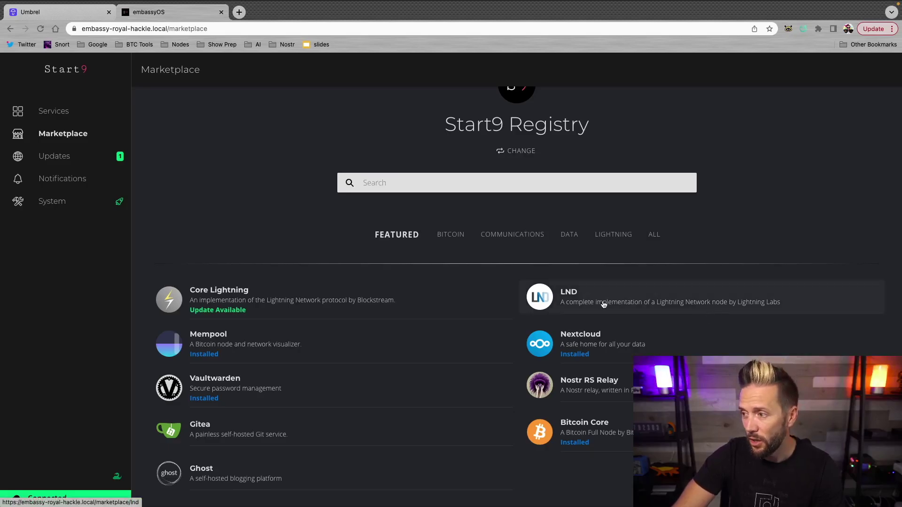
pyautogui.click(621, 297)
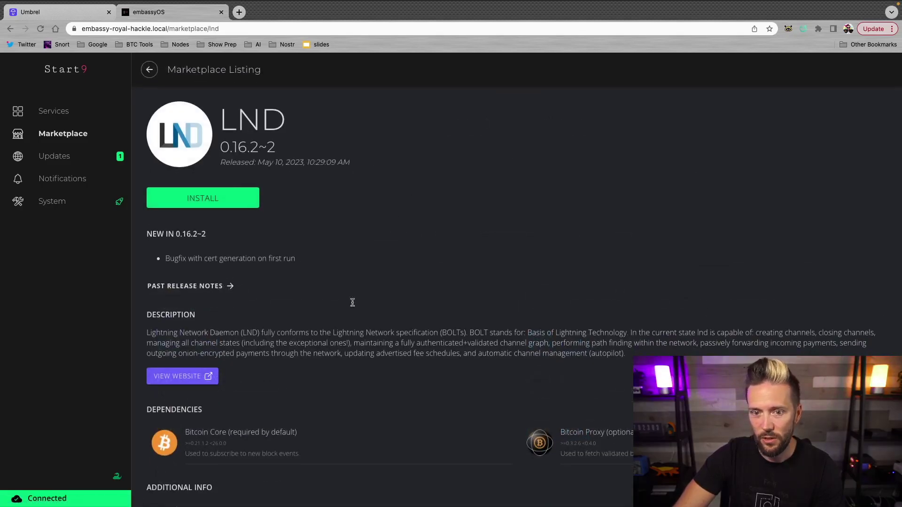
pyautogui.click(218, 206)
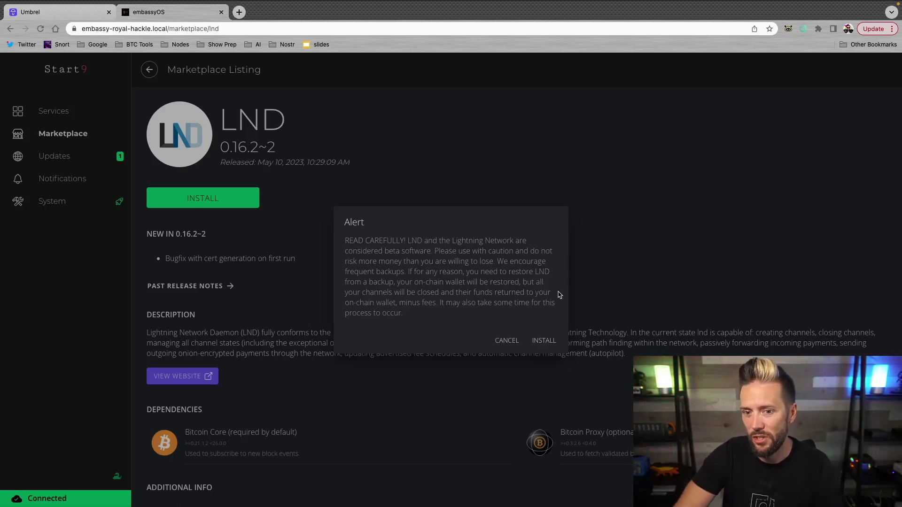
pyautogui.click(547, 340)
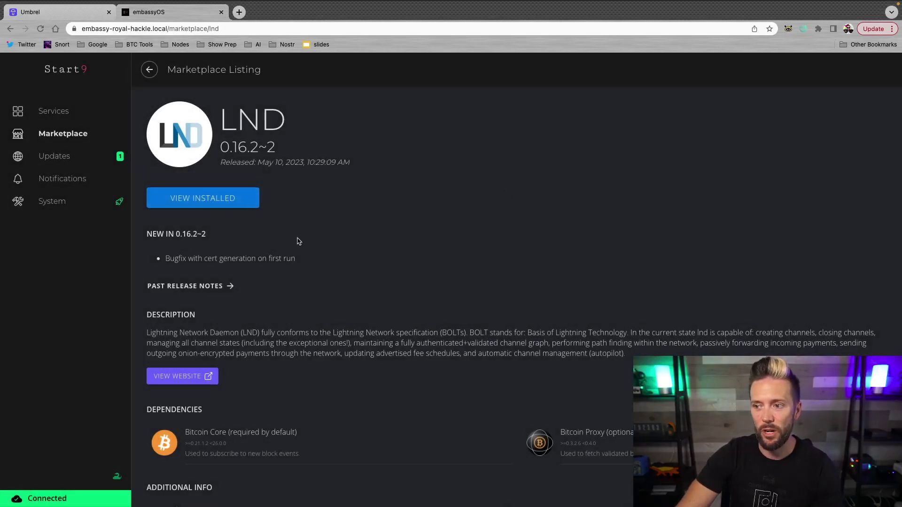
pyautogui.click(185, 206)
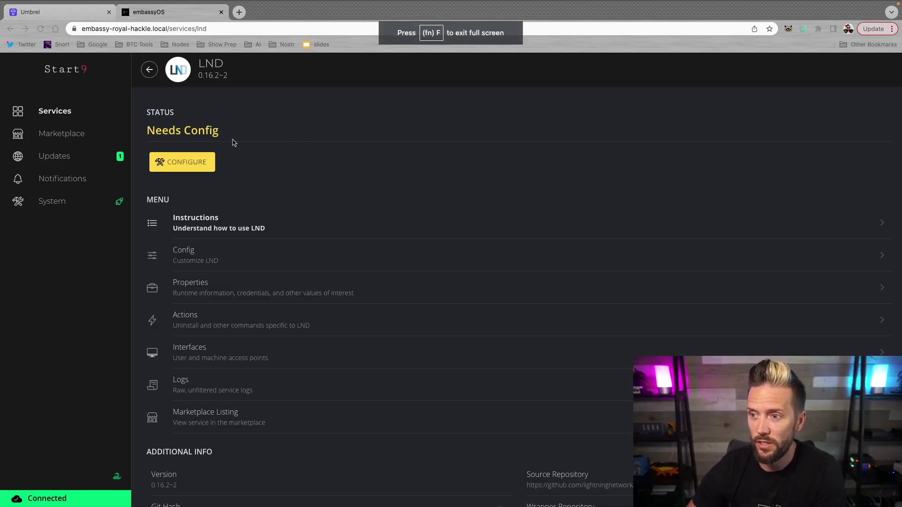
# Step: Set LND's node alias to BTCsessions in its configuration
pyautogui.click(174, 166)
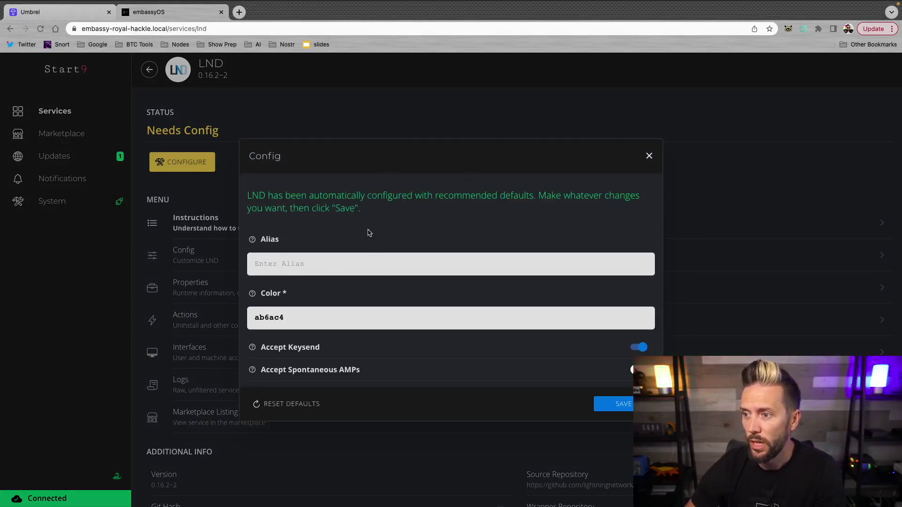
pyautogui.scroll(-1, 425, 296)
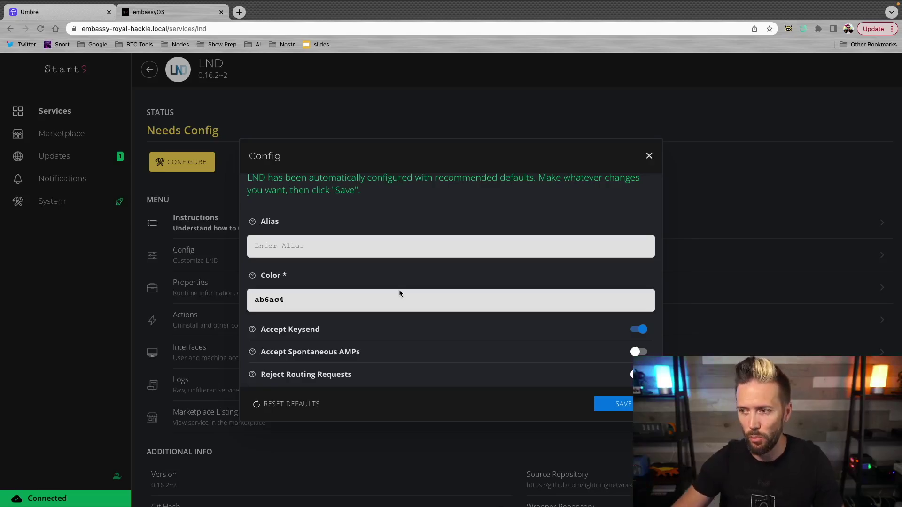
pyautogui.click(340, 241)
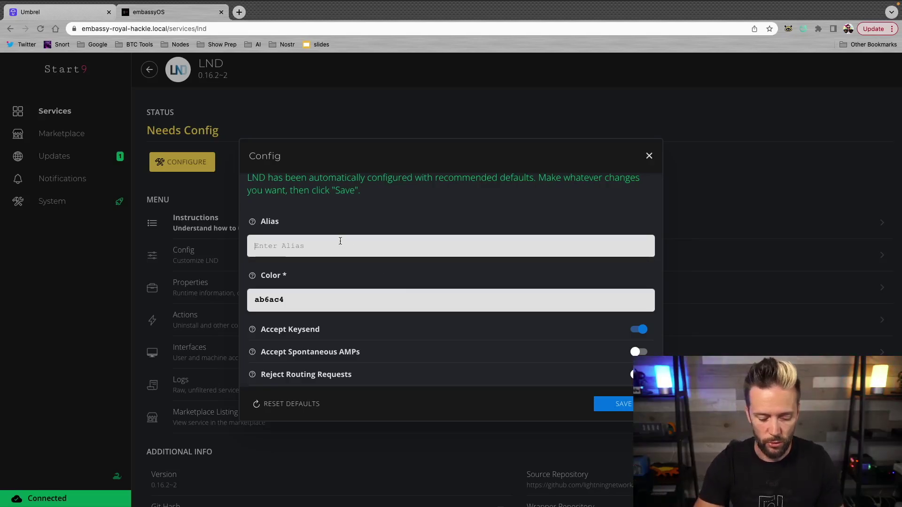
pyautogui.write('BTCs')
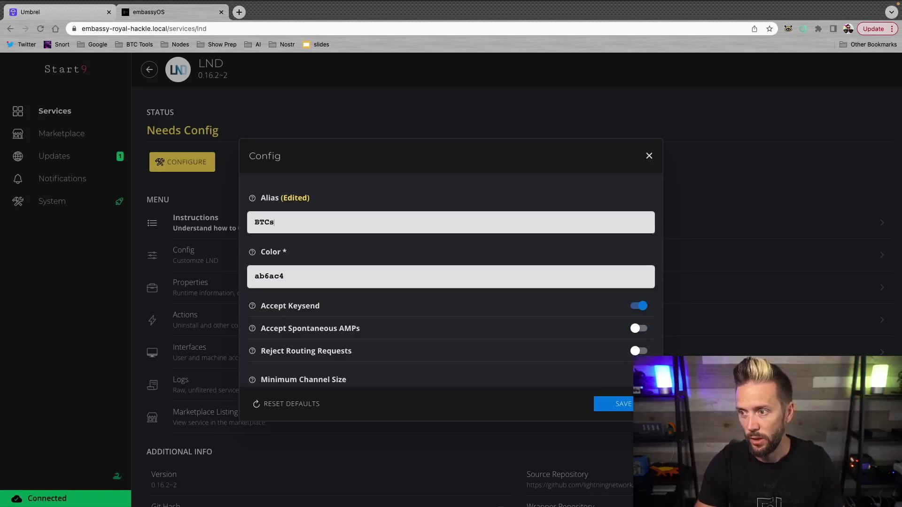
pyautogui.write('essions')
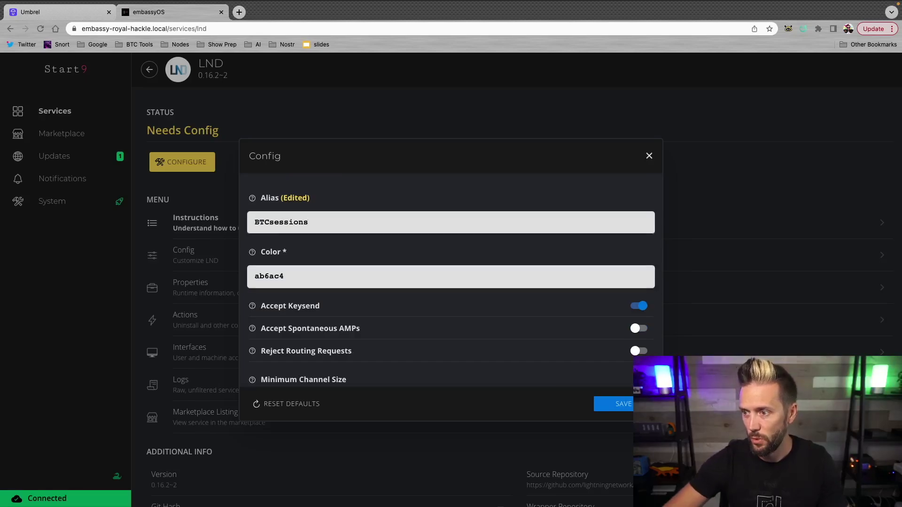
# Step: Set the minimum channel size to 1000000 satoshis and save the LND configuration
pyautogui.scroll(-2, 516, 284)
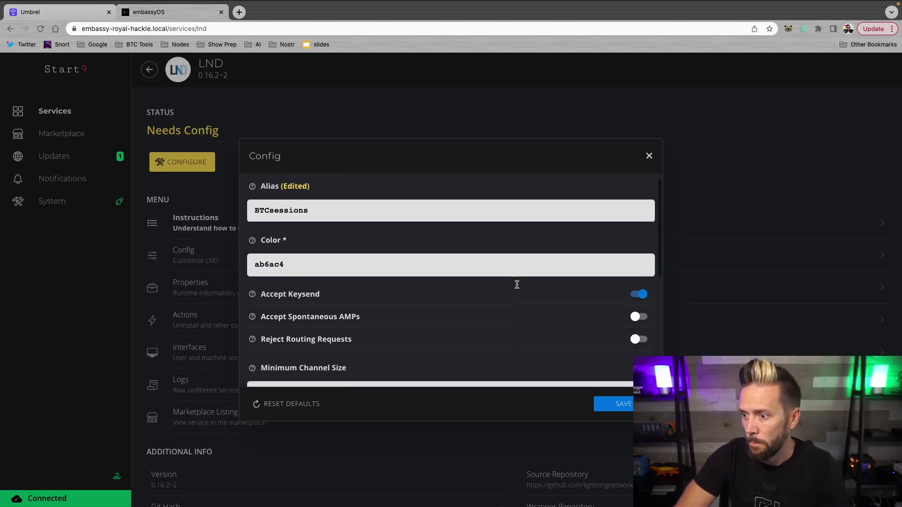
pyautogui.scroll(-1, 516, 288)
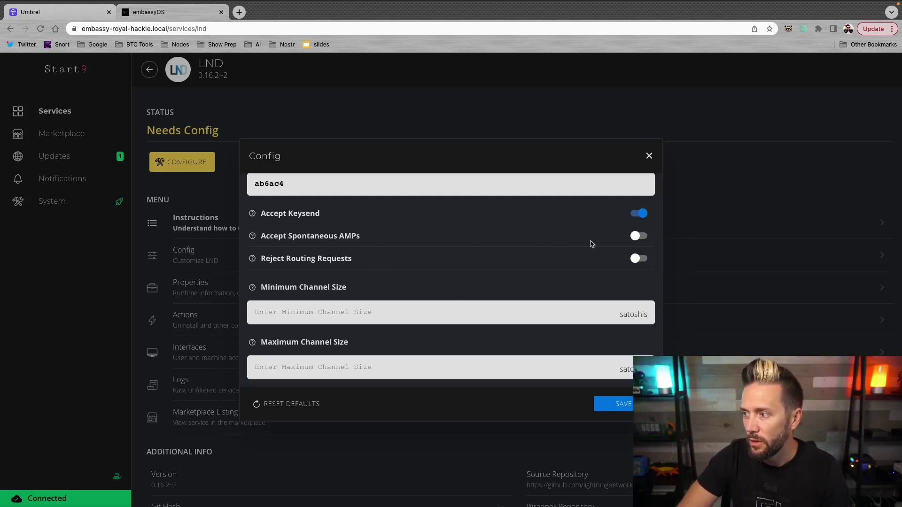
pyautogui.scroll(-2, 470, 267)
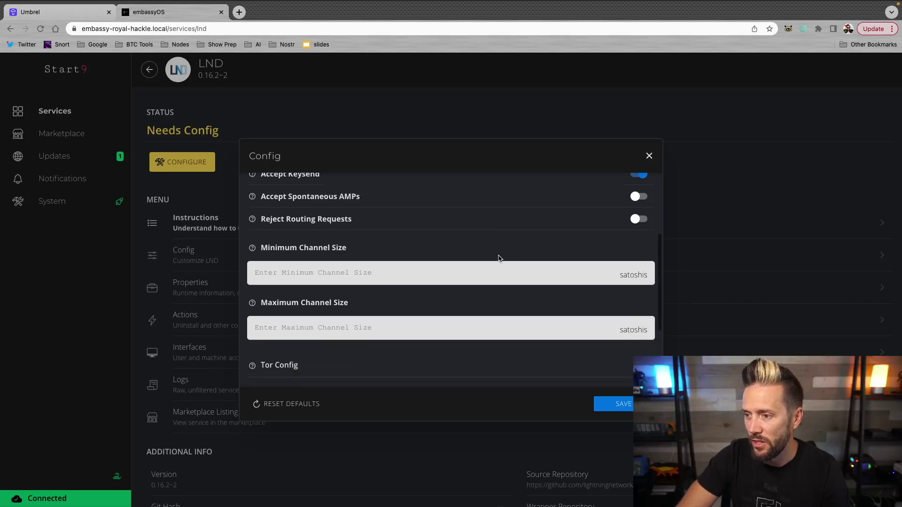
pyautogui.click(289, 248)
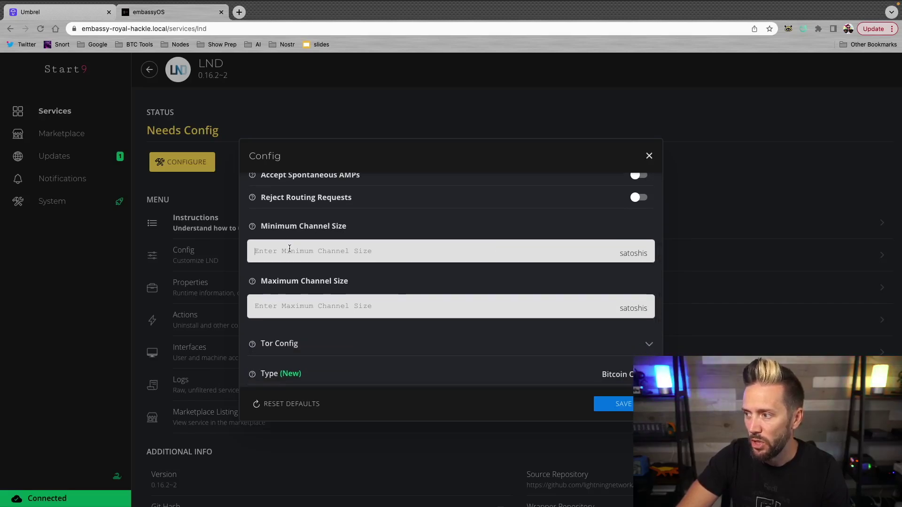
pyautogui.write('100')
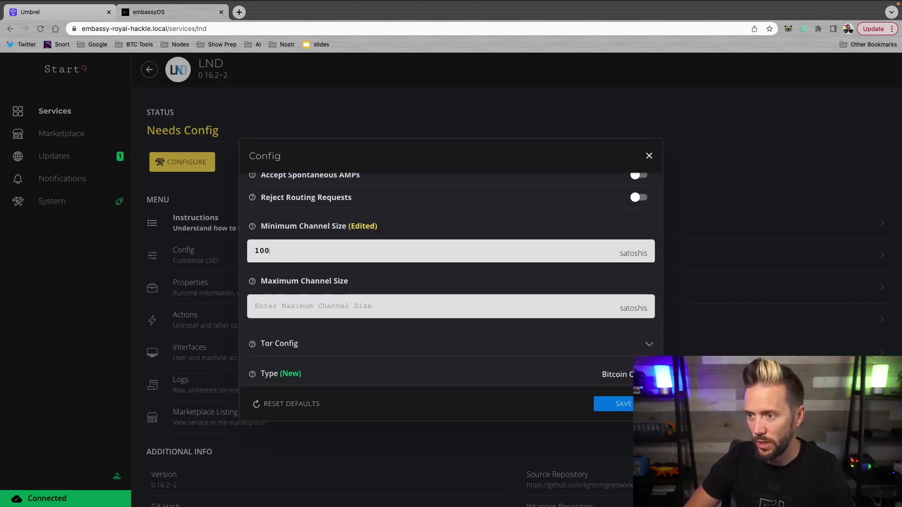
pyautogui.write('0000')
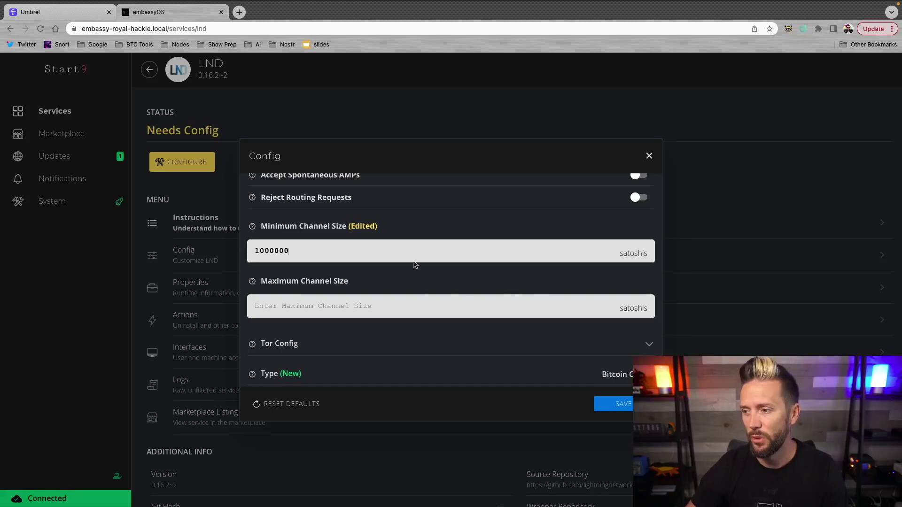
pyautogui.scroll(-2, 473, 272)
pyautogui.scroll(-1, 473, 272)
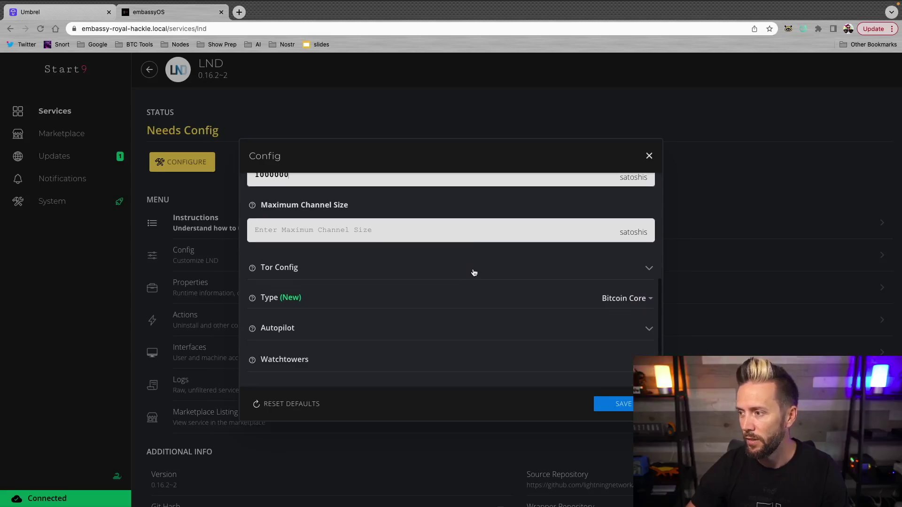
pyautogui.scroll(-1, 474, 272)
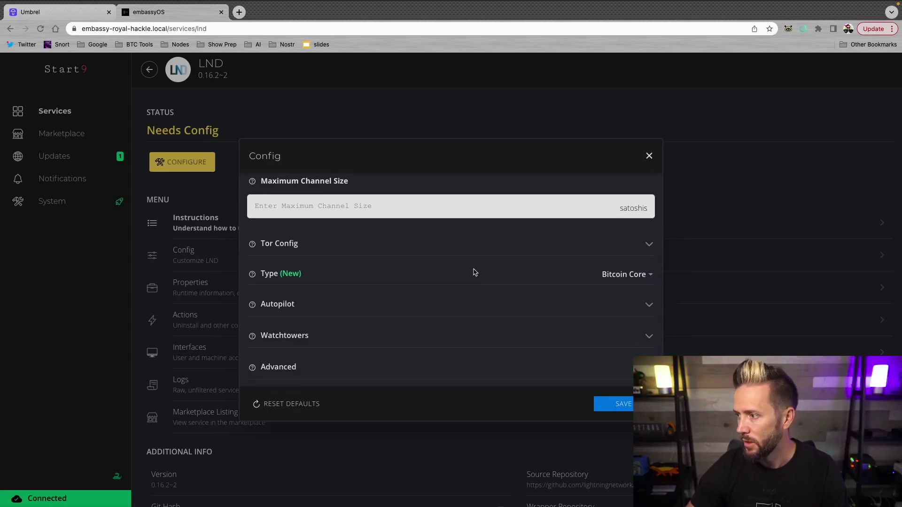
pyautogui.scroll(6, 536, 296)
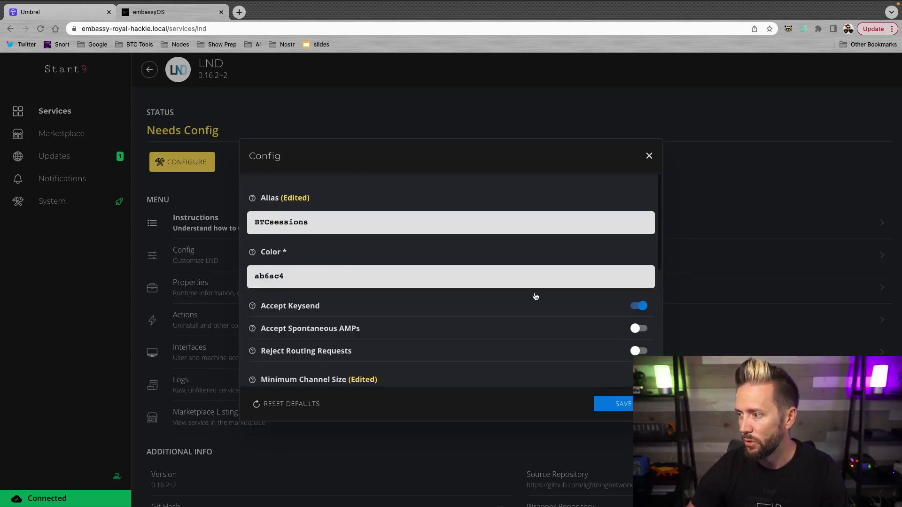
pyautogui.click(621, 404)
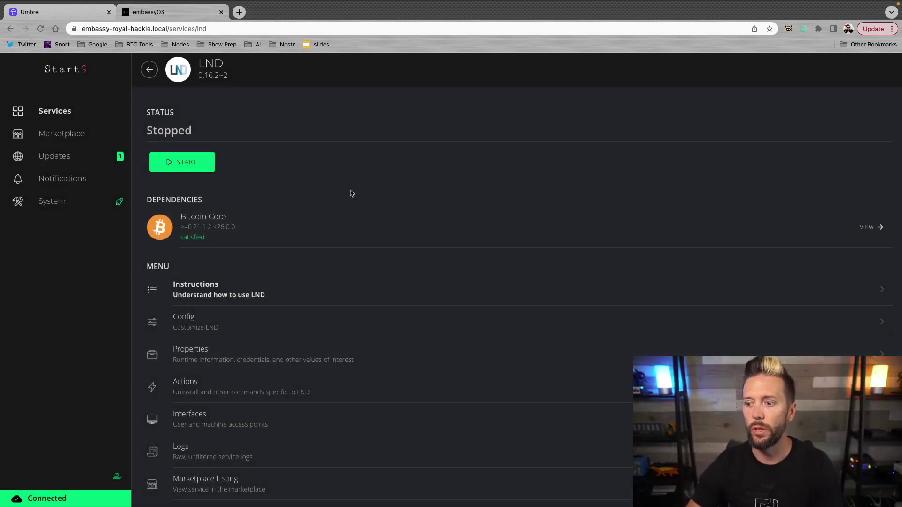
# Step: Open LND's Actions list with Import from Umbrel (0.4) and (0.5) options
pyautogui.scroll(-2, 390, 211)
pyautogui.scroll(-1, 393, 212)
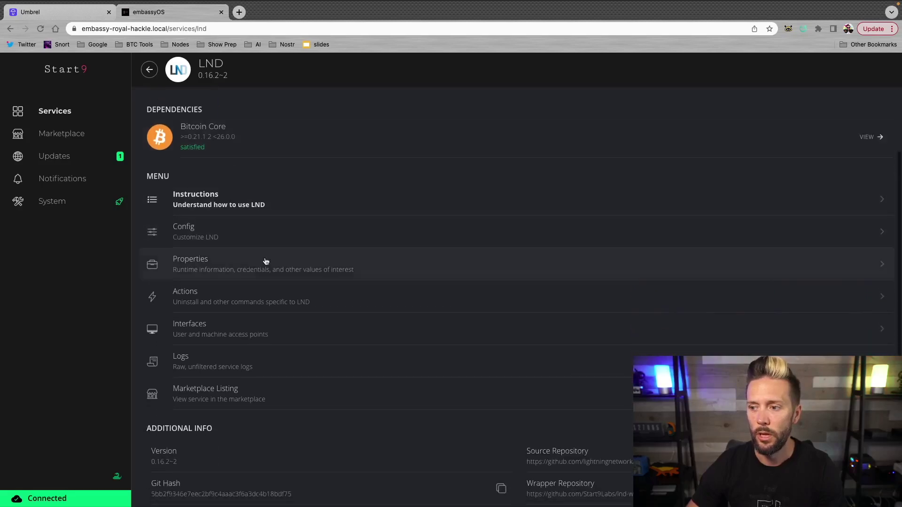
pyautogui.click(205, 299)
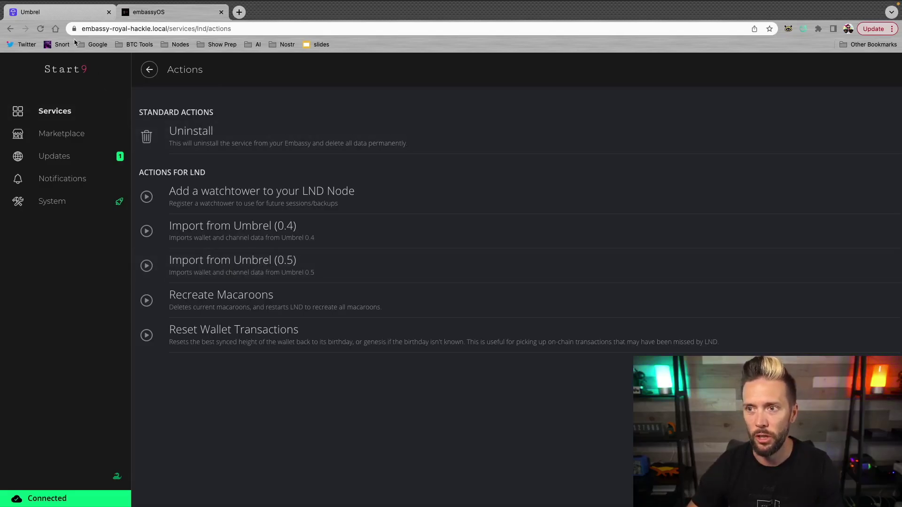
pyautogui.click(51, 14)
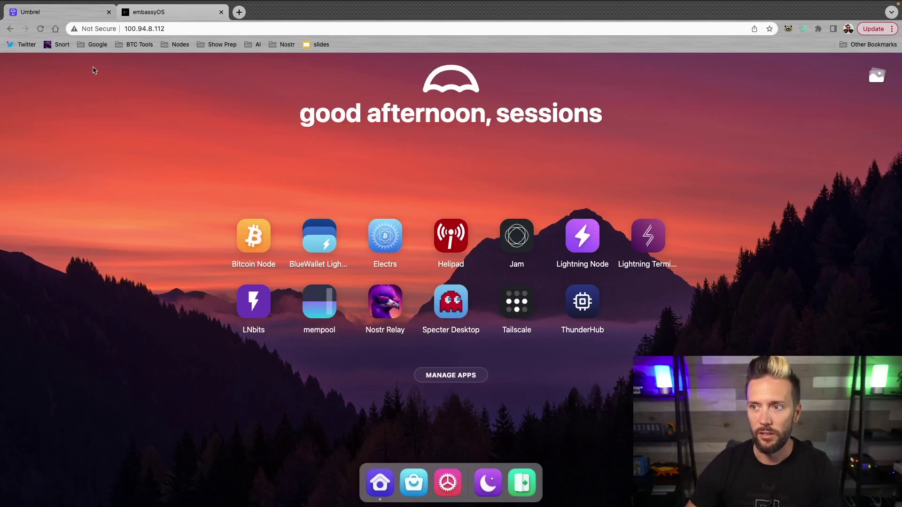
pyautogui.click(134, 13)
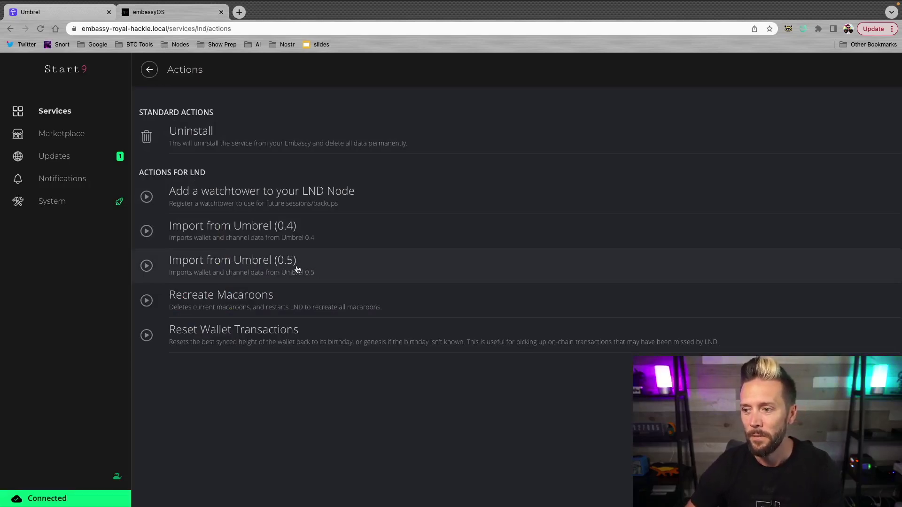
# Step: Start Import from Umbrel (0.5), then look up a network scanner to find the Umbrel's IP
pyautogui.click(278, 271)
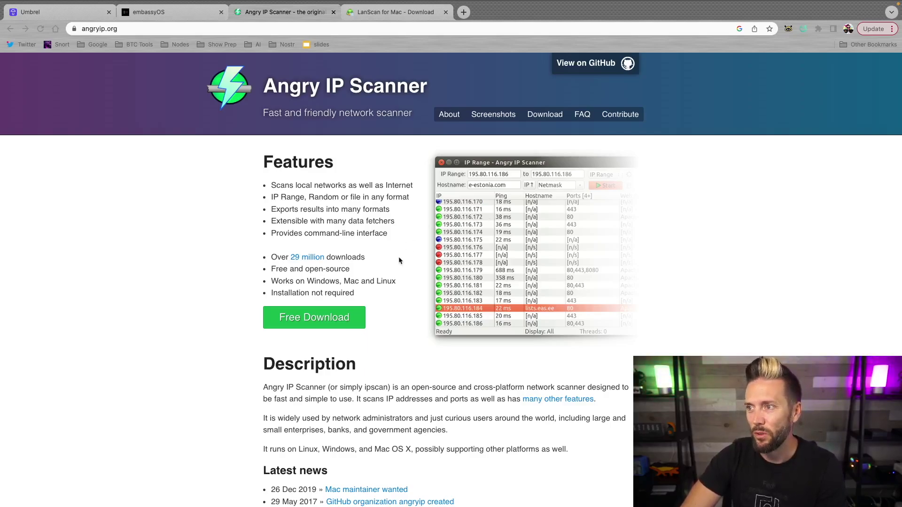
pyautogui.click(390, 12)
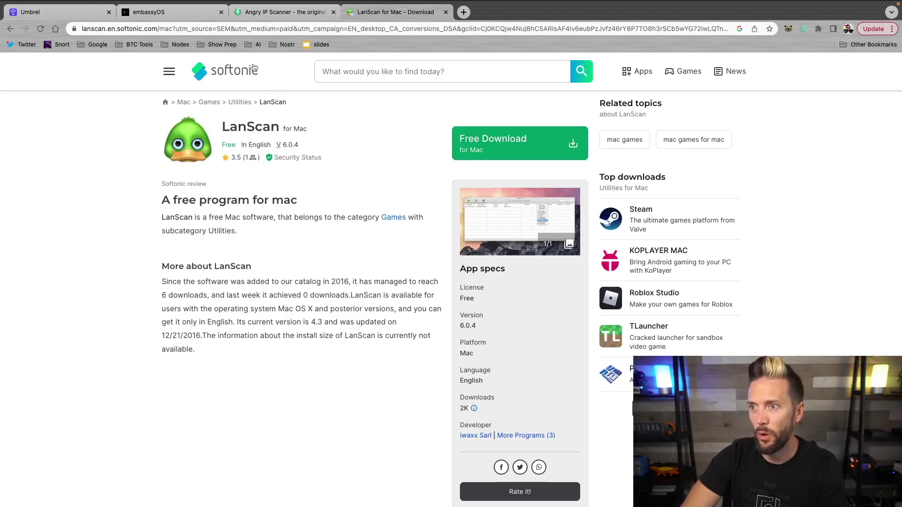
# Step: Return to the embassyOS tab and confirm Successfully Imported Umbrel Data
pyautogui.click(269, 16)
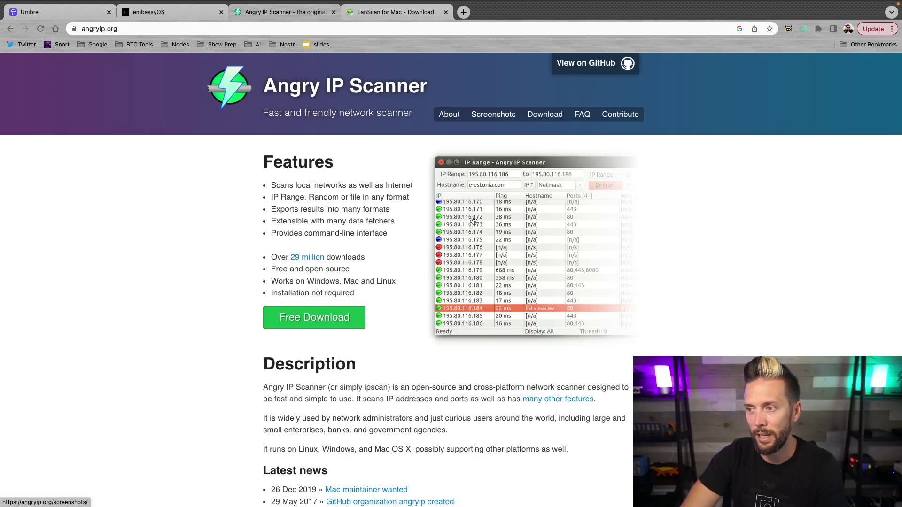
pyautogui.click(175, 5)
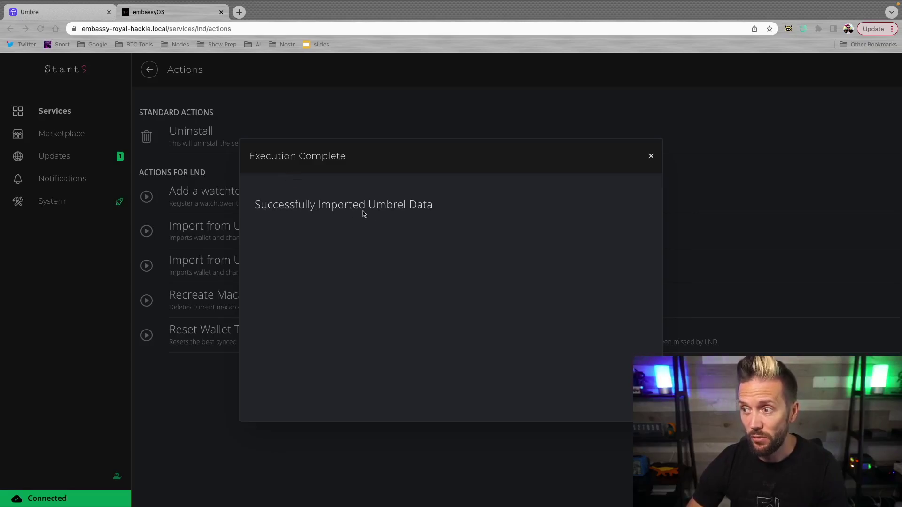
# Step: Dismiss the import completion message and go back through LND's listing to the Start9 Registry
pyautogui.click(651, 156)
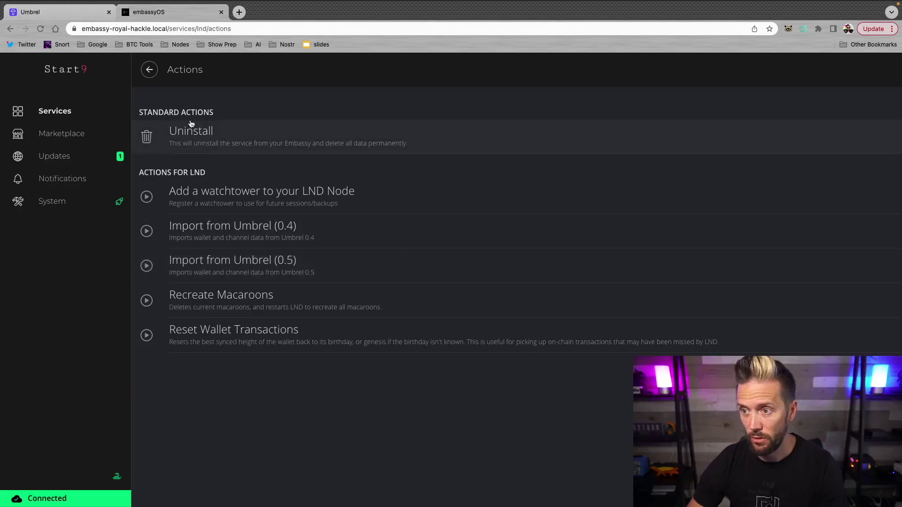
pyautogui.click(148, 69)
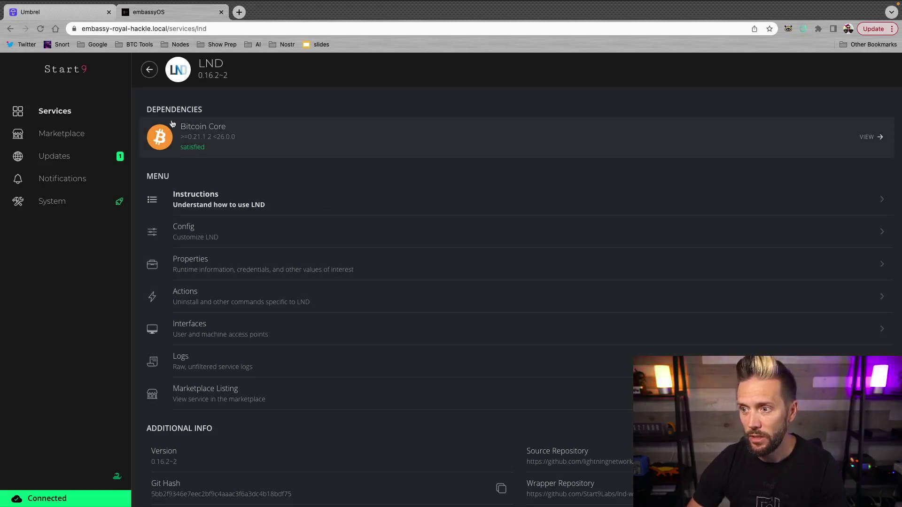
pyautogui.click(150, 72)
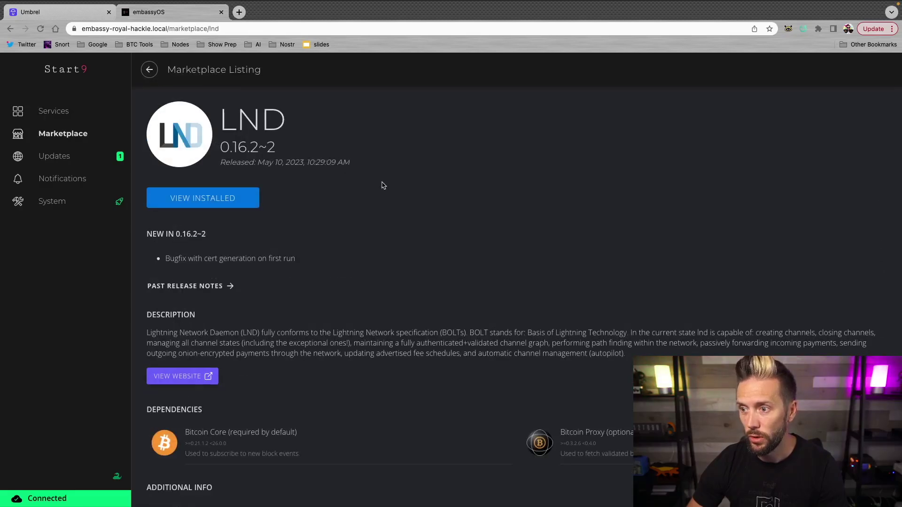
pyautogui.click(150, 76)
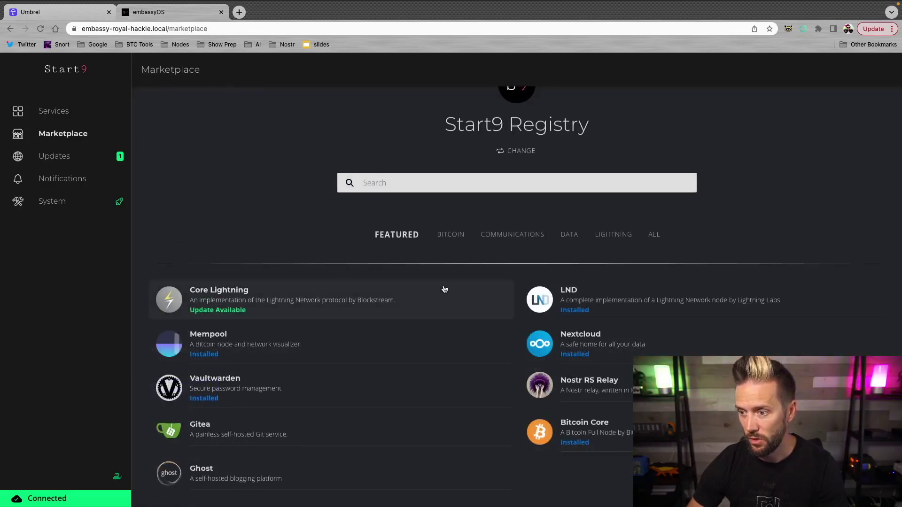
# Step: View Installed Services showing LND Stopped, then check whether the umbrel.local dashboard still loads
pyautogui.click(47, 113)
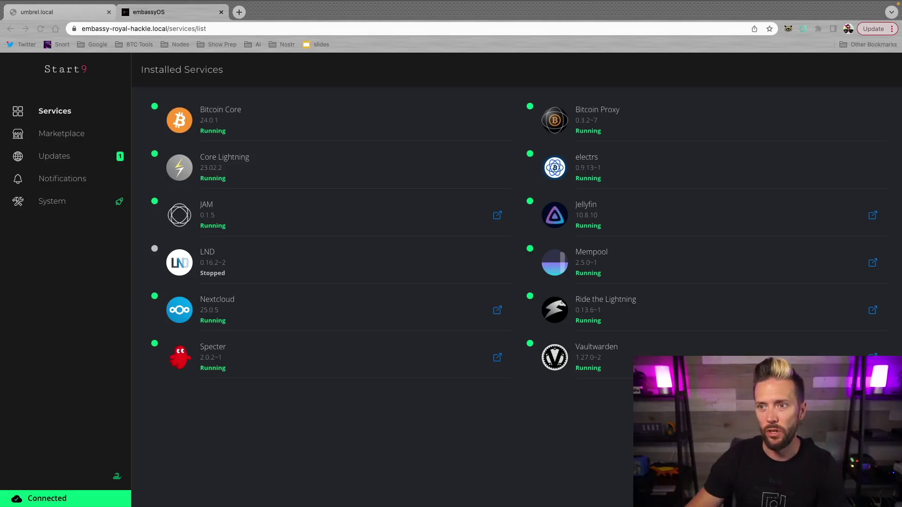
pyautogui.click(39, 14)
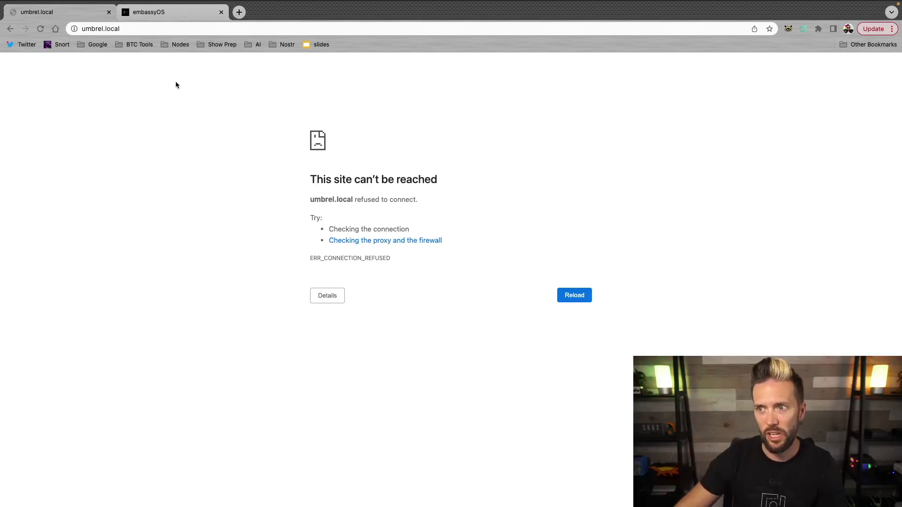
# Step: Return to the StartOS tab and browse the marketplace, where LND shows as Installed
pyautogui.click(180, 13)
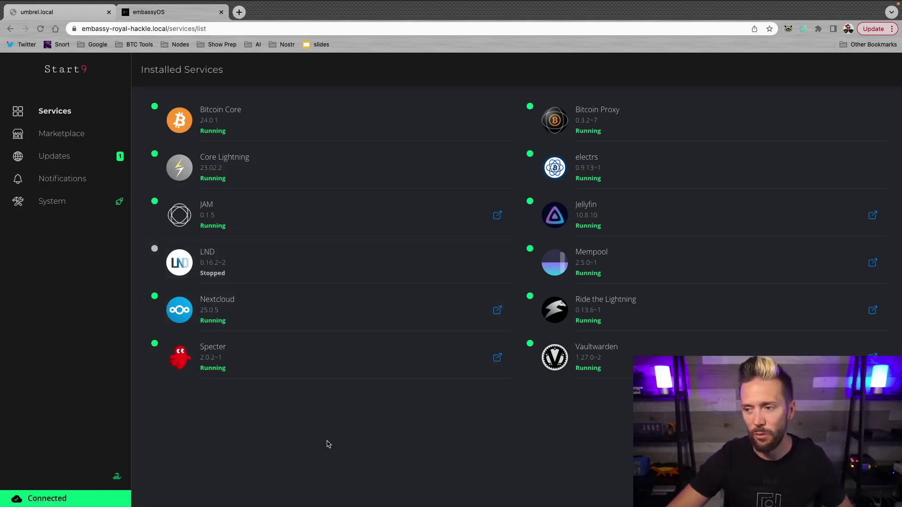
pyautogui.click(63, 143)
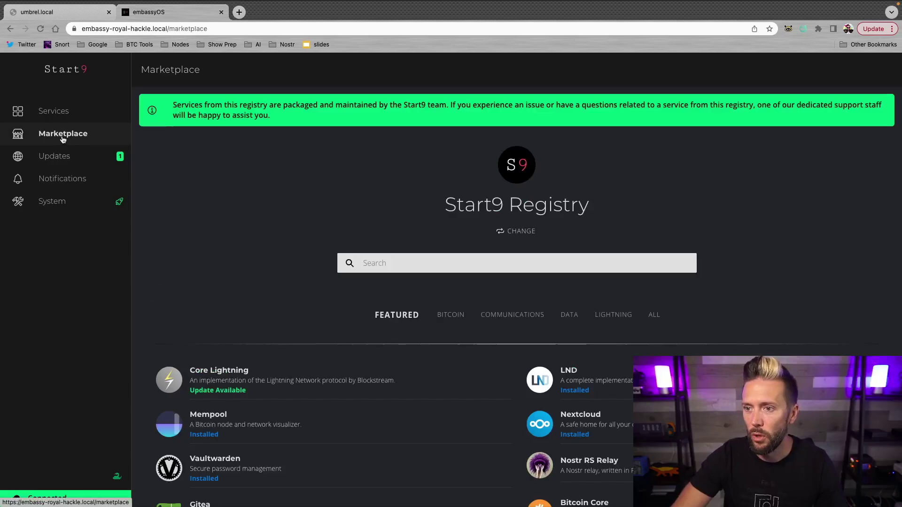
pyautogui.scroll(-2, 777, 304)
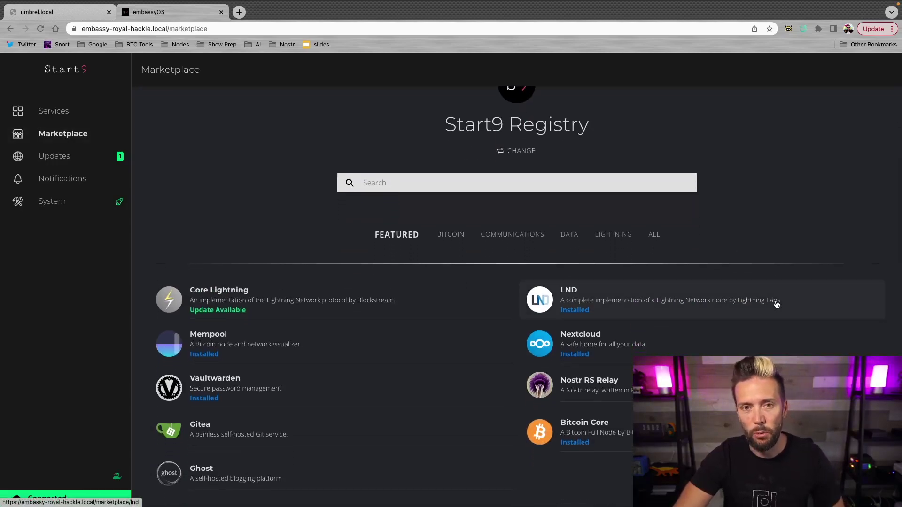
pyautogui.scroll(2, 777, 304)
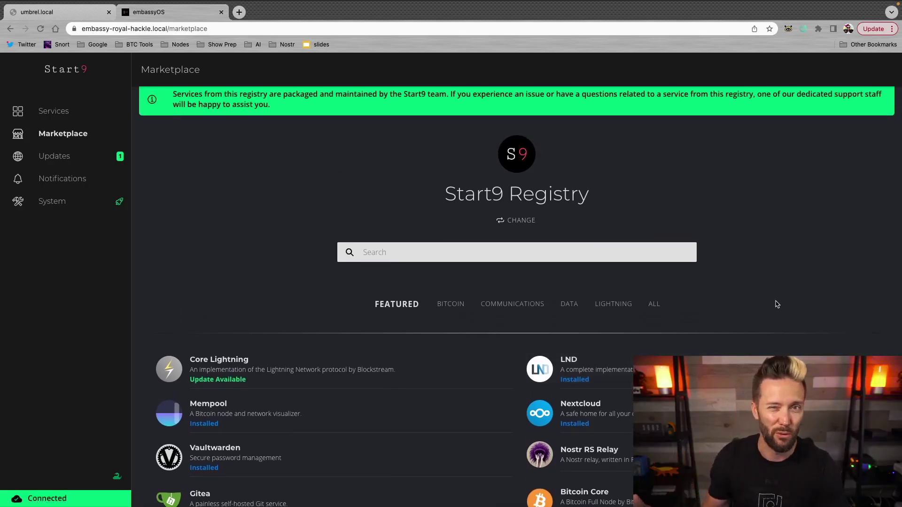
pyautogui.scroll(1, 777, 304)
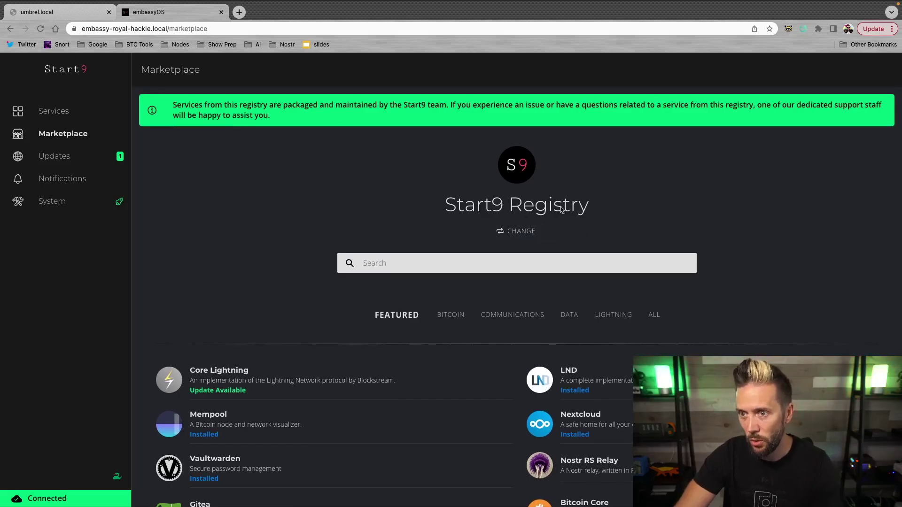
# Step: Connect the marketplace to the Community Registry and open the Thunderhub 0.13.18 listing
pyautogui.click(513, 232)
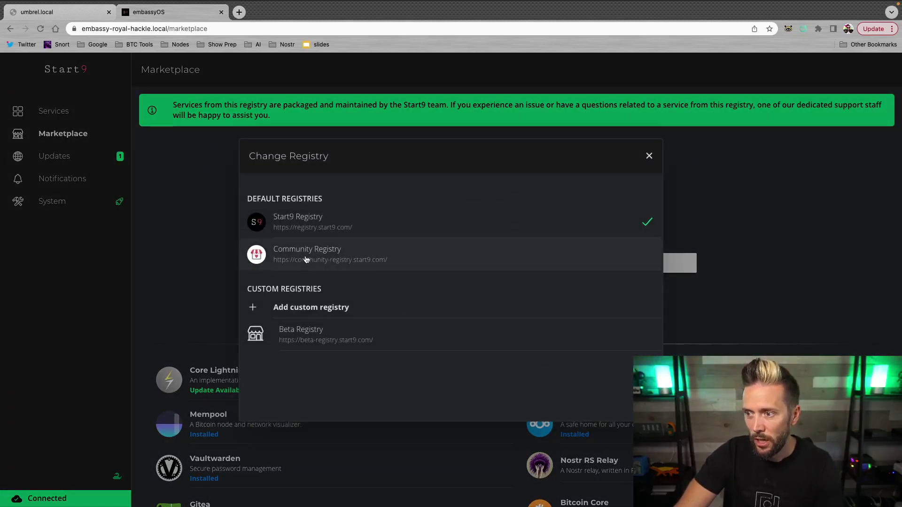
pyautogui.click(303, 257)
pyautogui.click(444, 488)
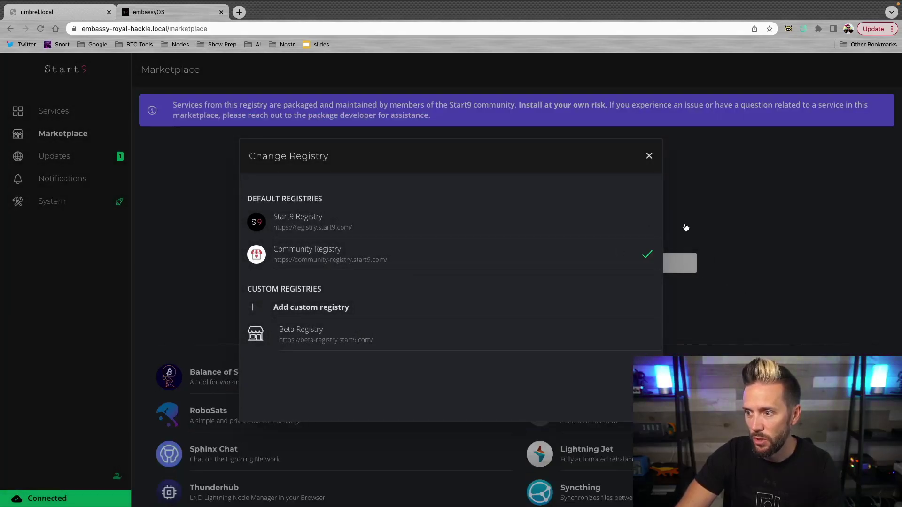
pyautogui.click(649, 156)
pyautogui.scroll(-2, 728, 324)
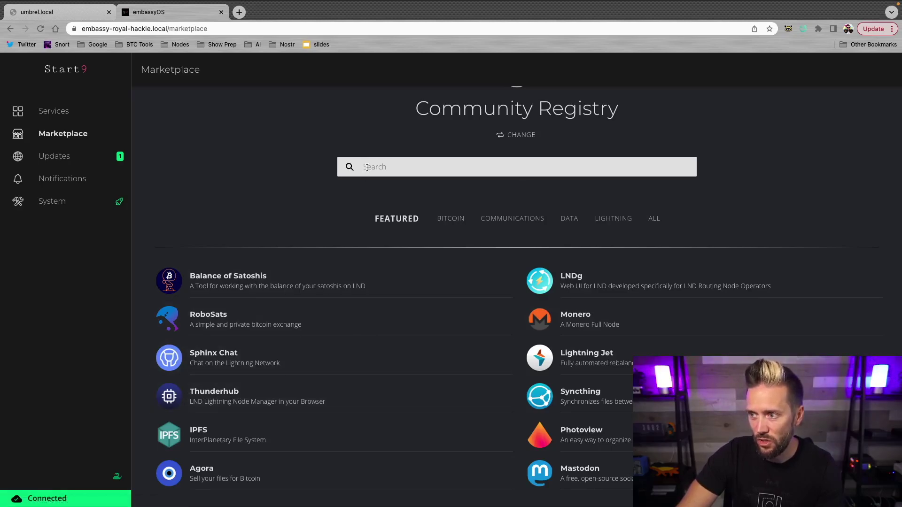
pyautogui.click(252, 381)
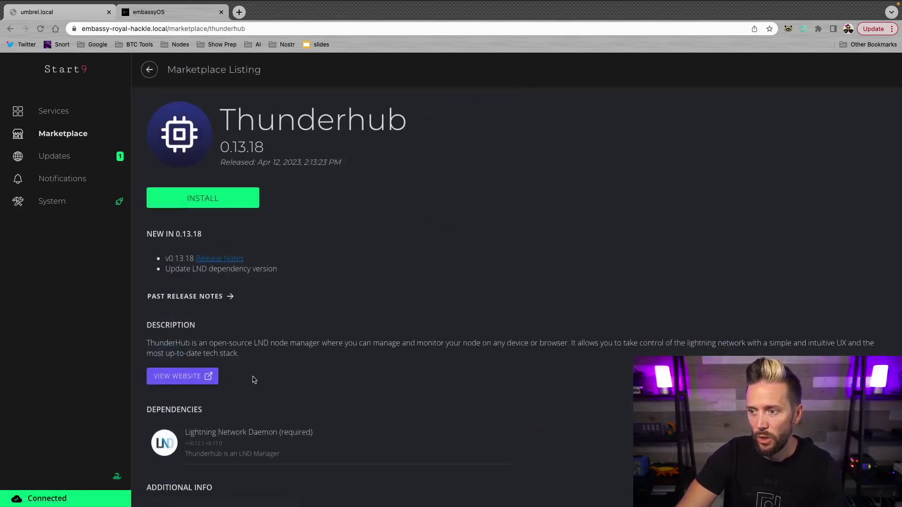
# Step: Install Thunderhub and save its default config using the Embassy LND account
pyautogui.click(203, 203)
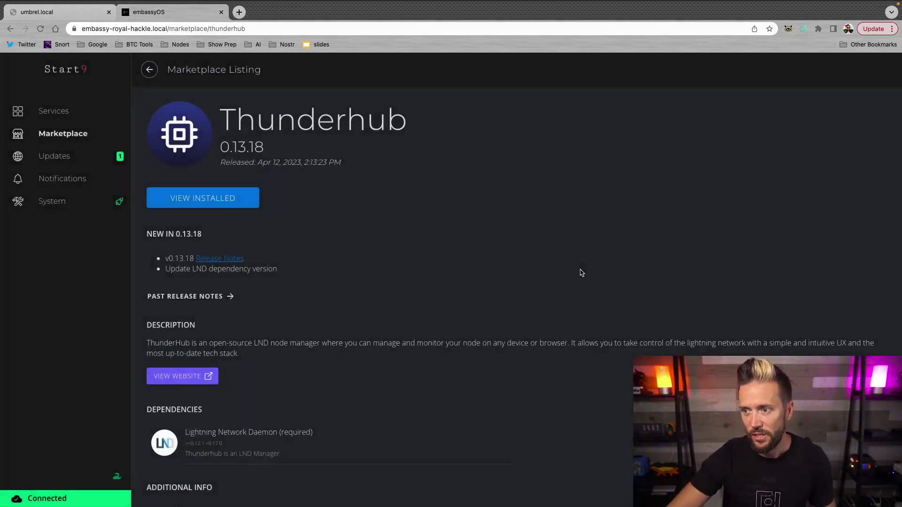
pyautogui.click(236, 201)
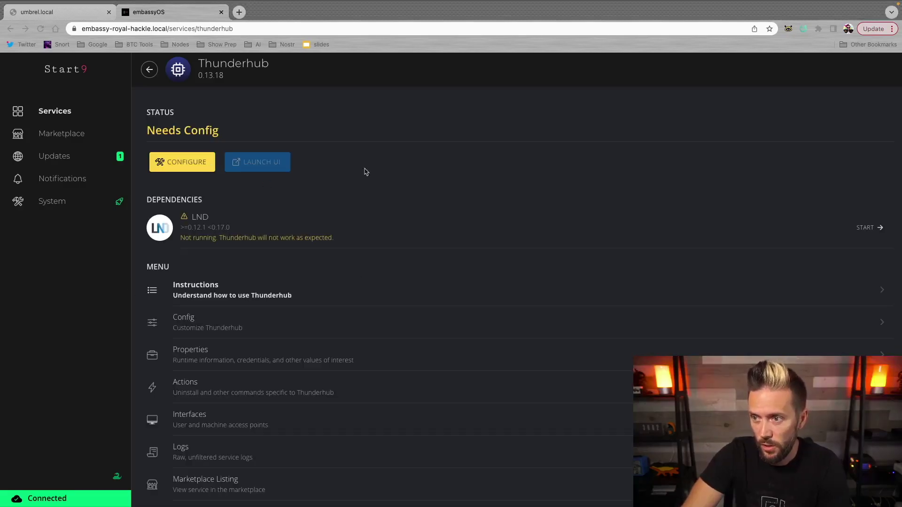
pyautogui.click(198, 167)
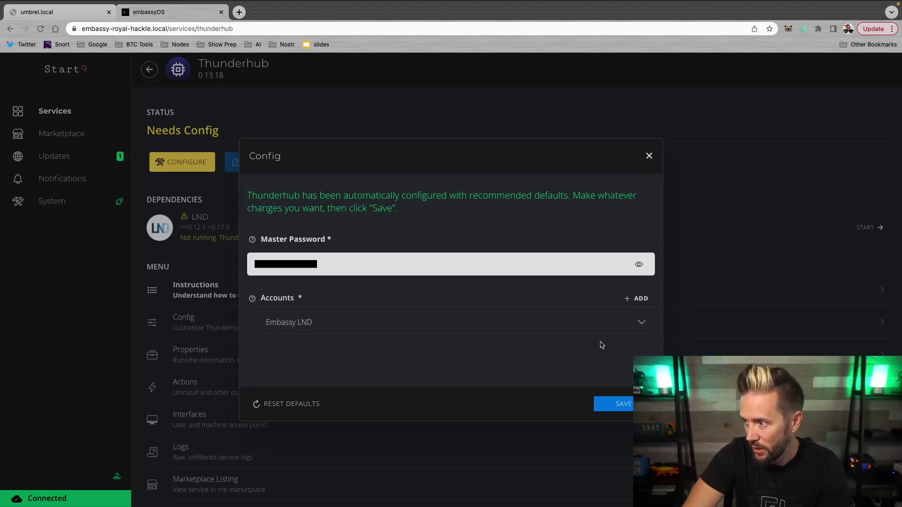
pyautogui.click(641, 322)
pyautogui.click(644, 322)
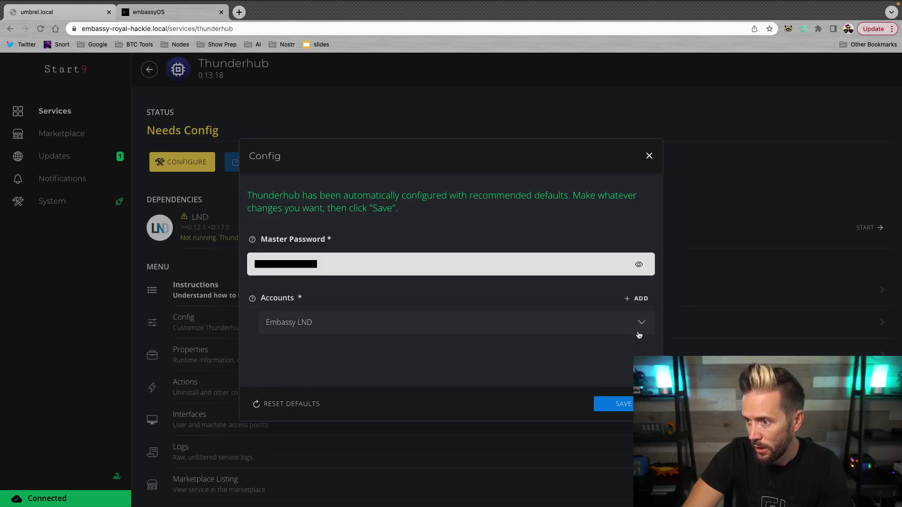
pyautogui.click(615, 404)
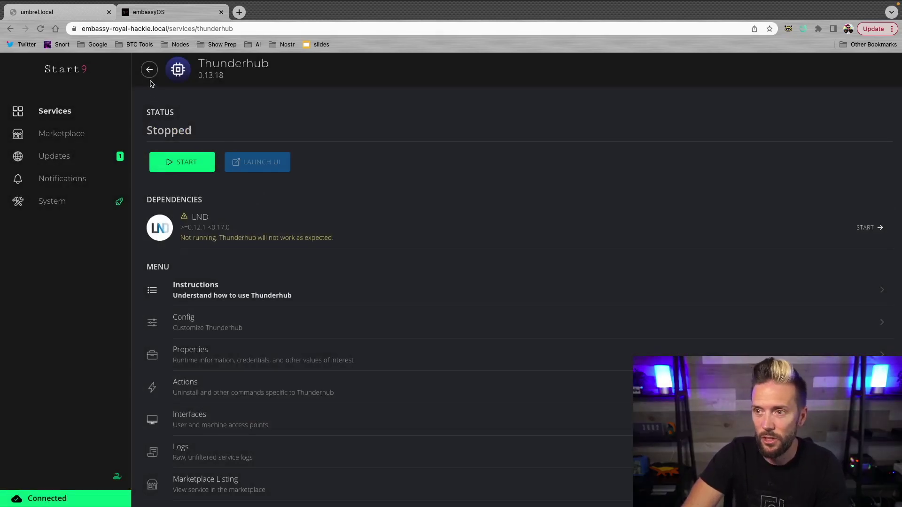
pyautogui.click(58, 135)
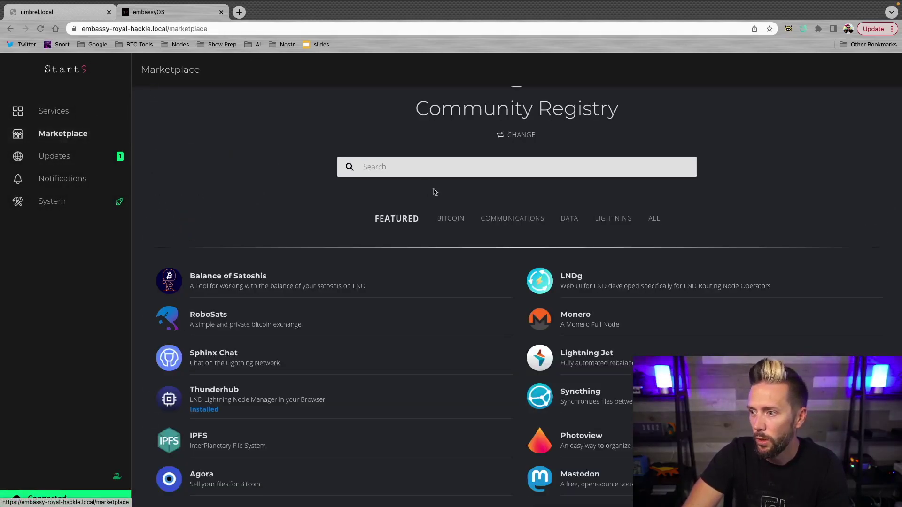
# Step: Reconnect to the Start9 Registry and open the Lightning Terminal 0.9.2 listing
pyautogui.click(531, 132)
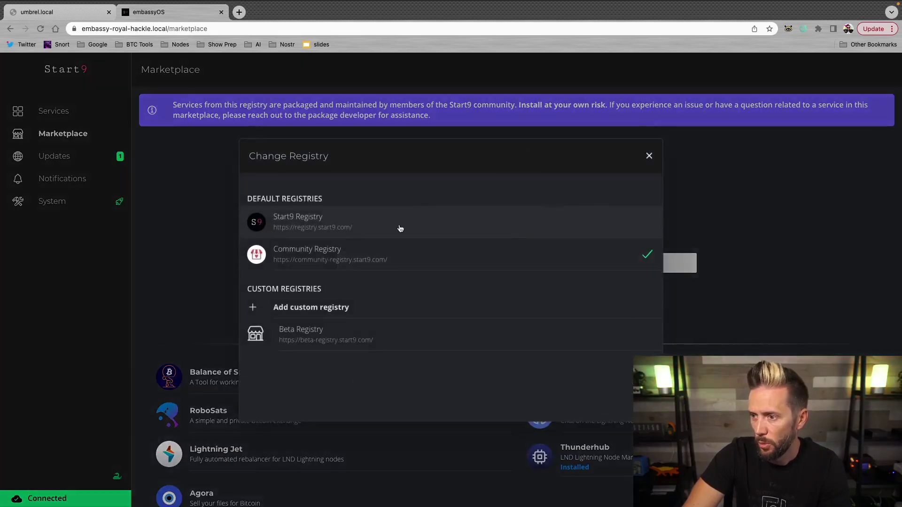
pyautogui.click(331, 220)
pyautogui.click(453, 491)
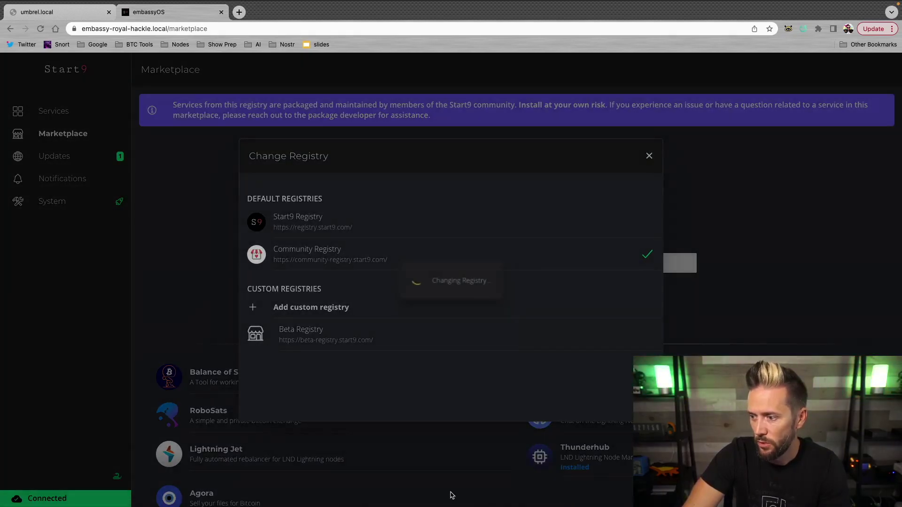
pyautogui.click(823, 277)
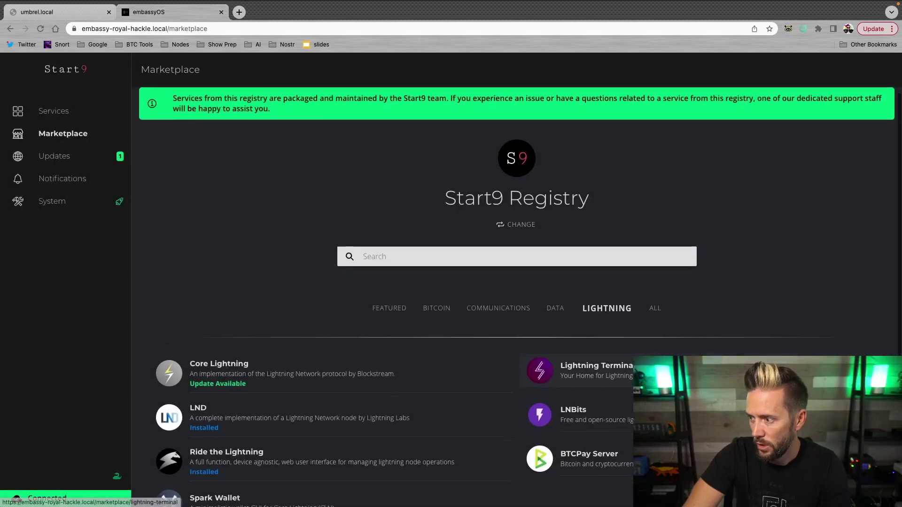
pyautogui.click(593, 345)
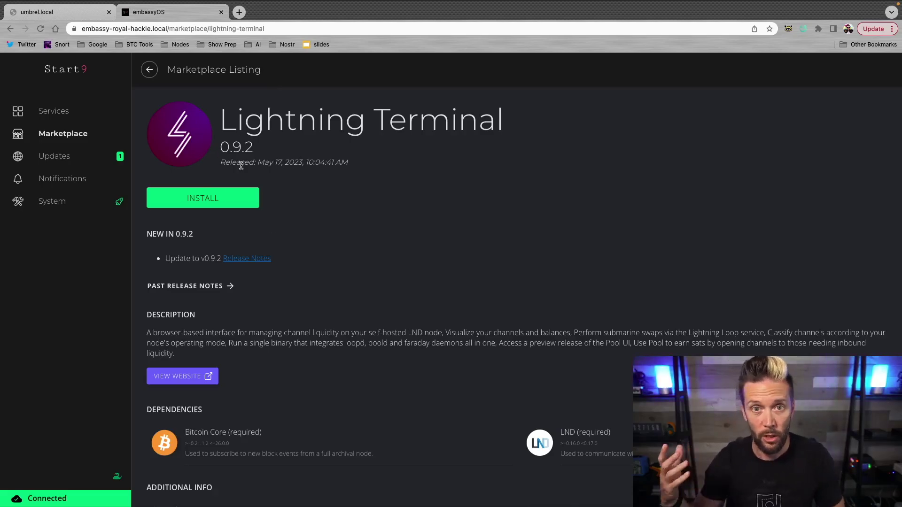
# Step: Install Lightning Terminal 0.9.2 and save its recommended default configuration
pyautogui.click(202, 198)
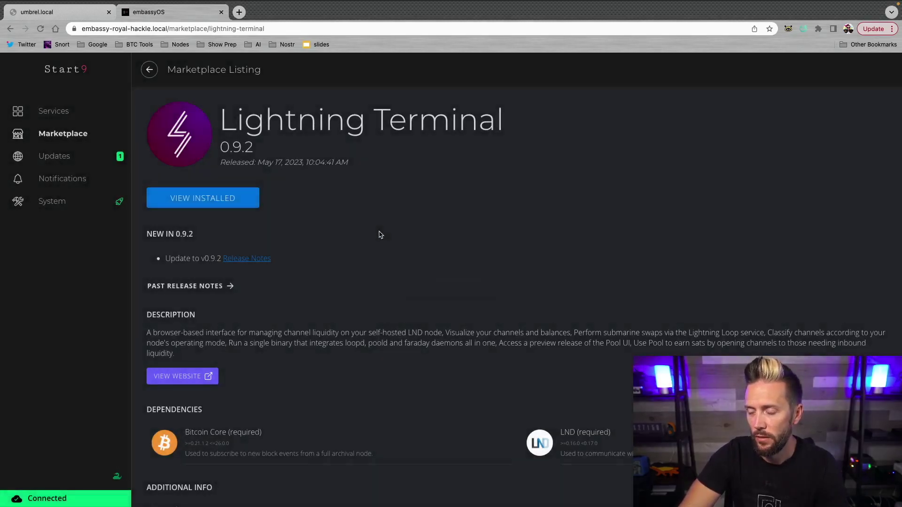
pyautogui.click(206, 199)
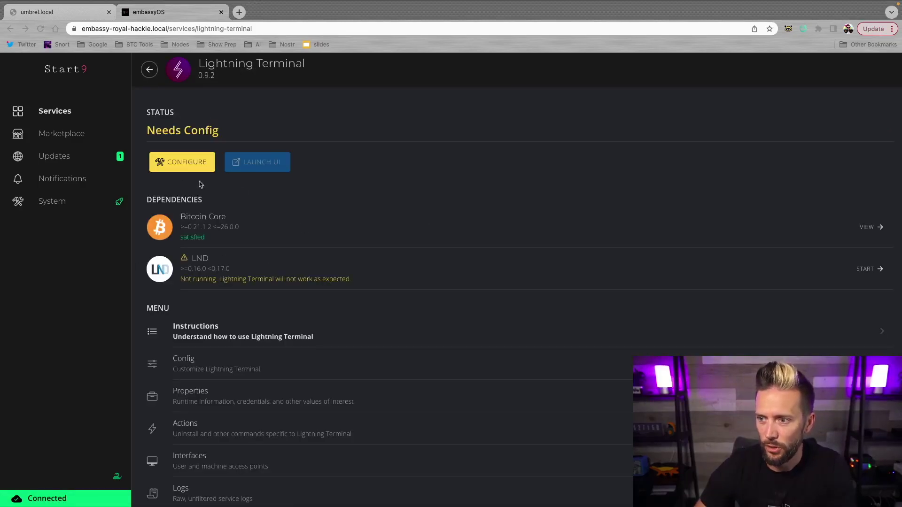
pyautogui.click(177, 168)
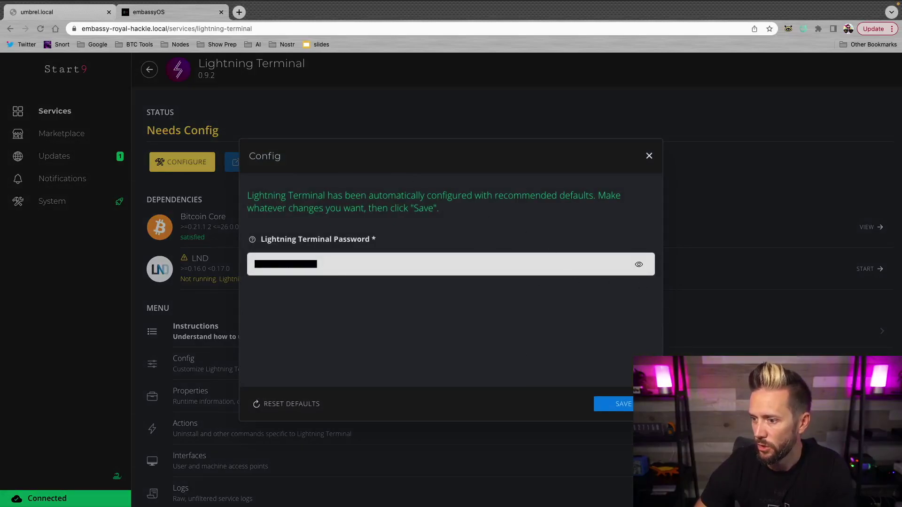
pyautogui.click(606, 404)
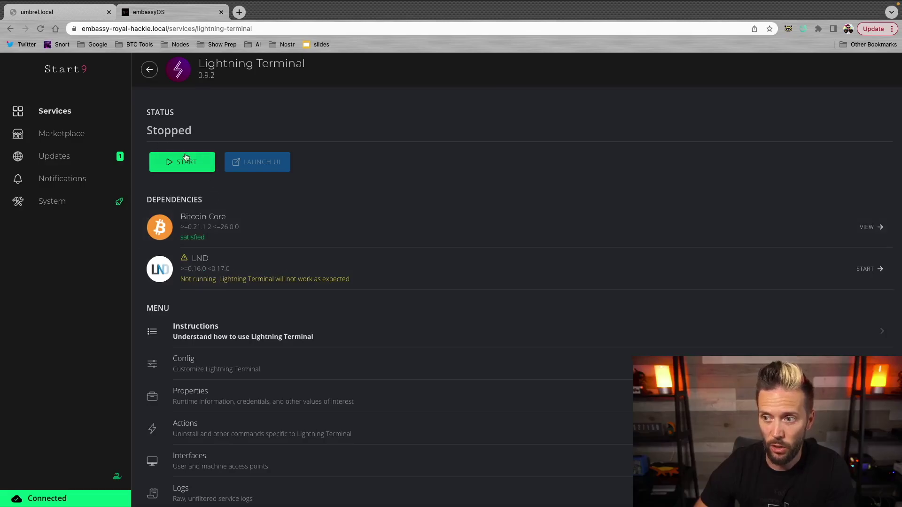
pyautogui.click(149, 72)
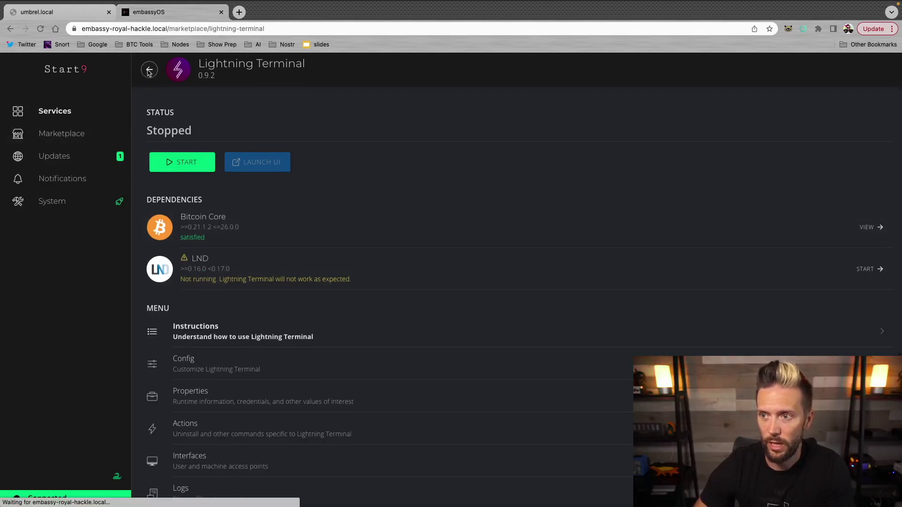
pyautogui.click(44, 113)
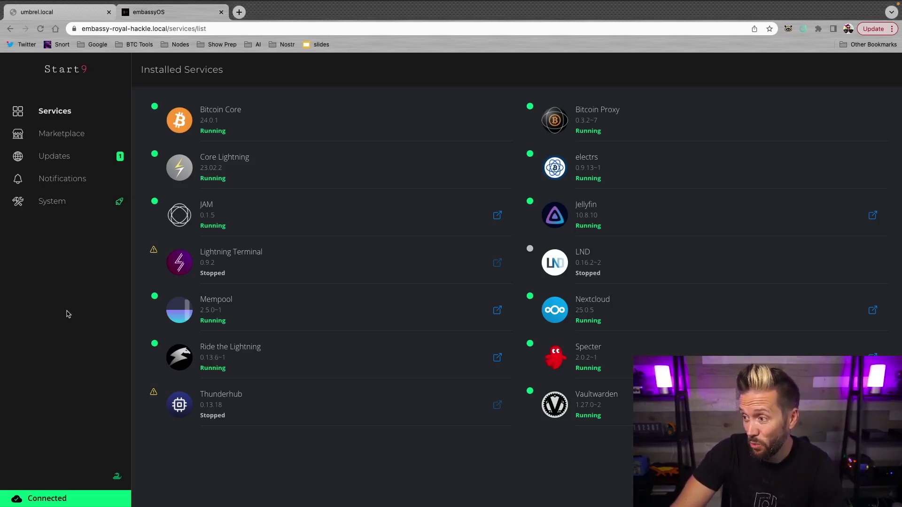
# Step: Open the stopped LND 0.16.2~2 service page from Installed Services
pyautogui.click(627, 267)
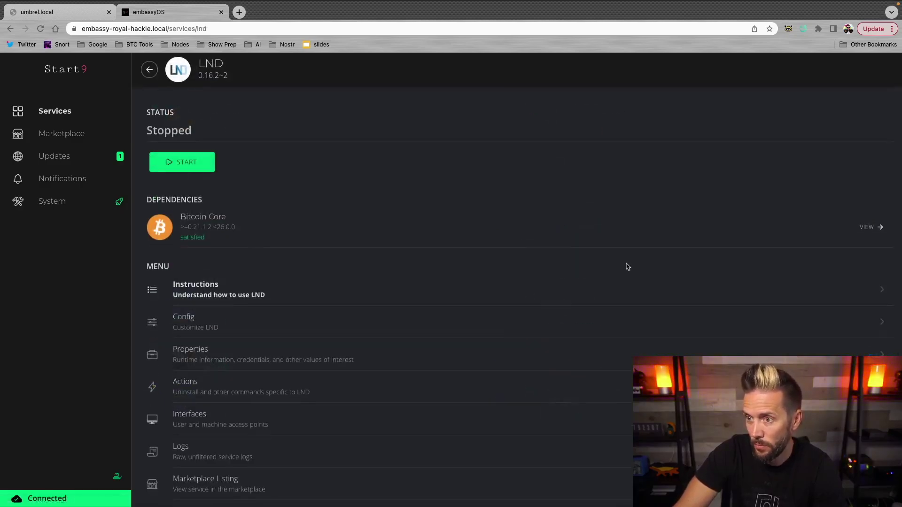
# Step: Start LND, wait until it is Running and synced, then go back to services
pyautogui.click(179, 166)
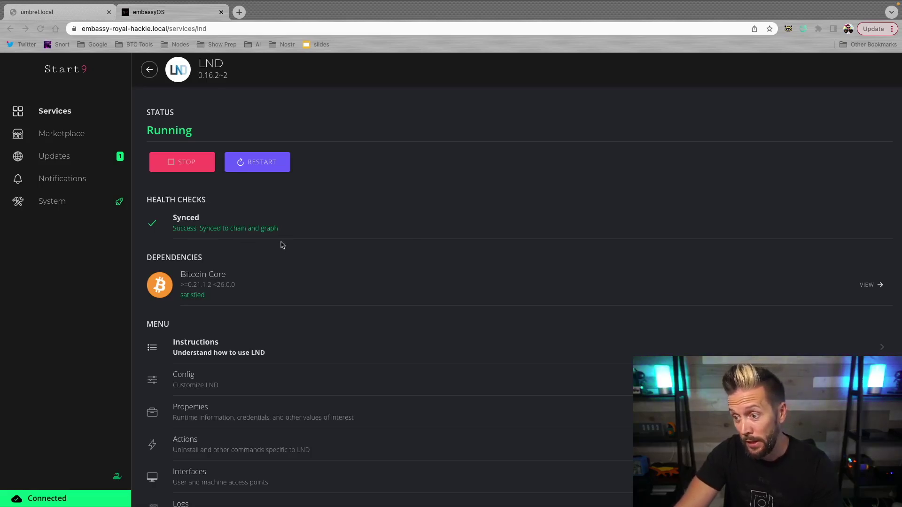
pyautogui.click(150, 70)
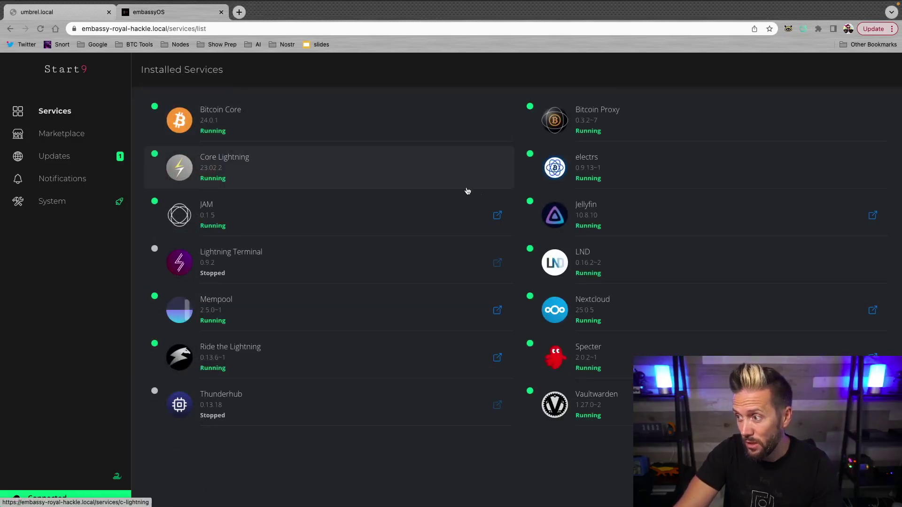
# Step: Start Thunderhub from its service page and return once its web UI is ready
pyautogui.click(297, 394)
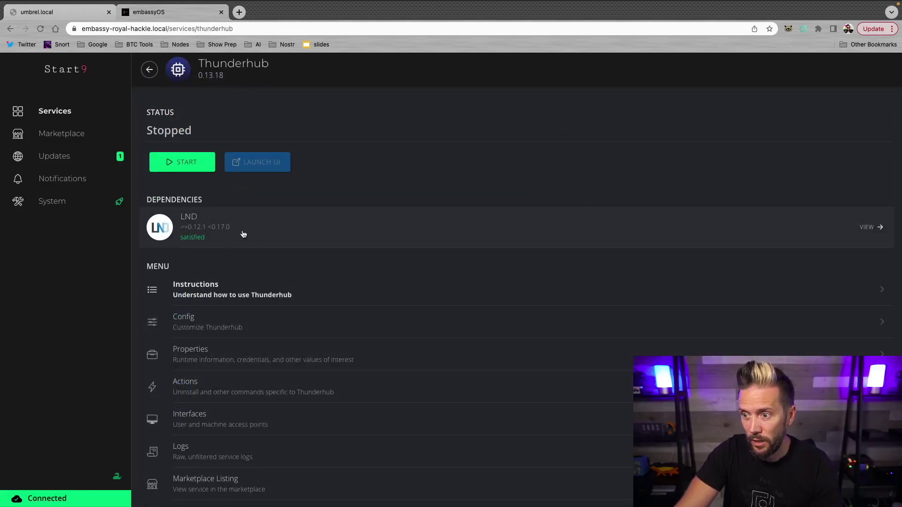
pyautogui.click(183, 164)
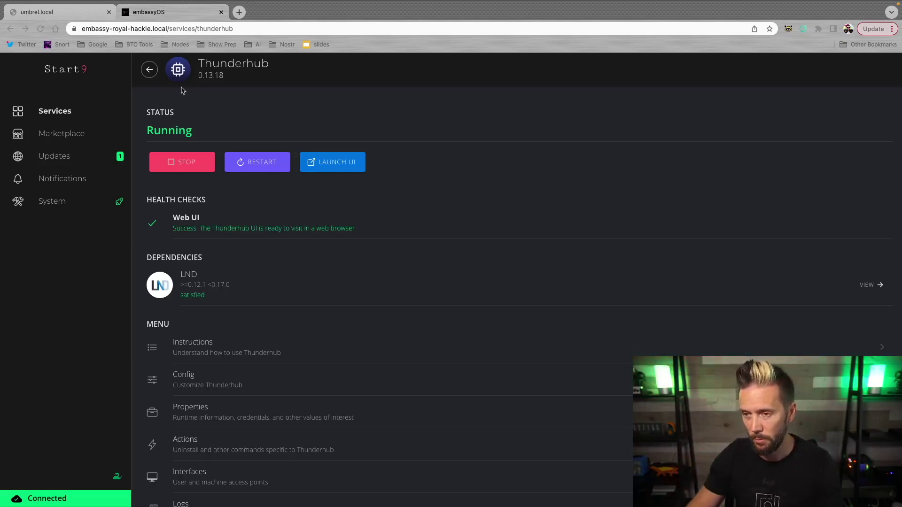
pyautogui.click(151, 71)
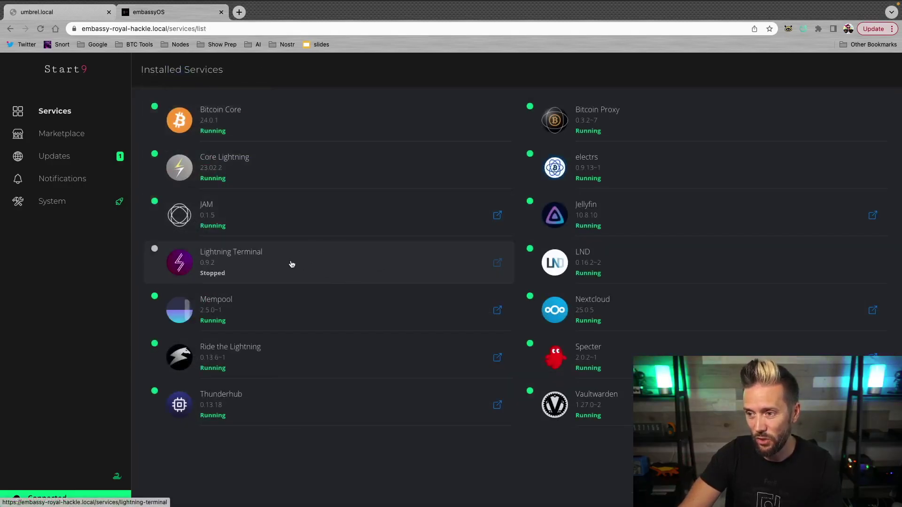
# Step: Start the Lightning Terminal 0.9.2 service and return to the services list once it's Running
pyautogui.click(271, 266)
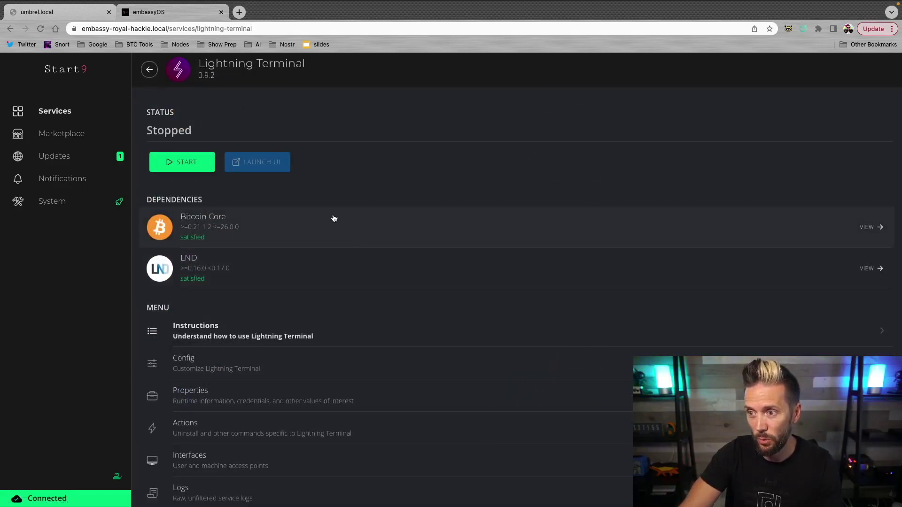
pyautogui.click(181, 165)
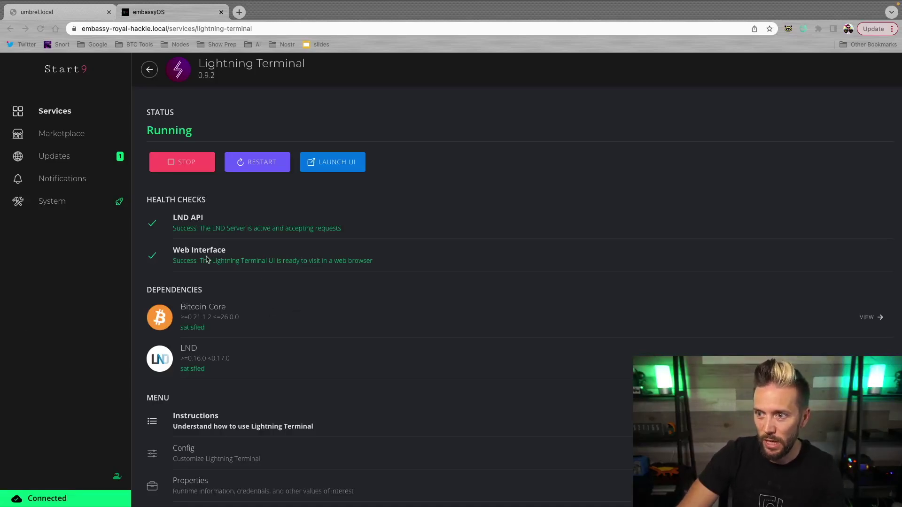
pyautogui.click(147, 71)
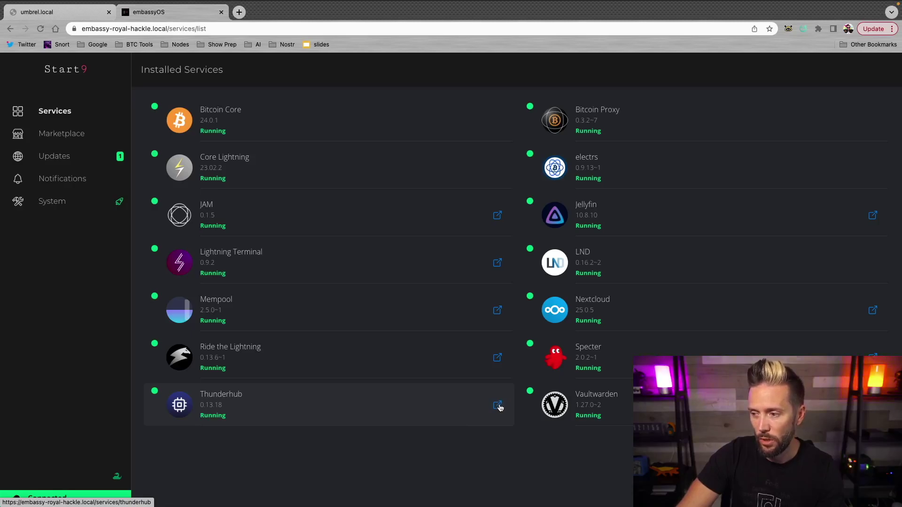
pyautogui.click(268, 403)
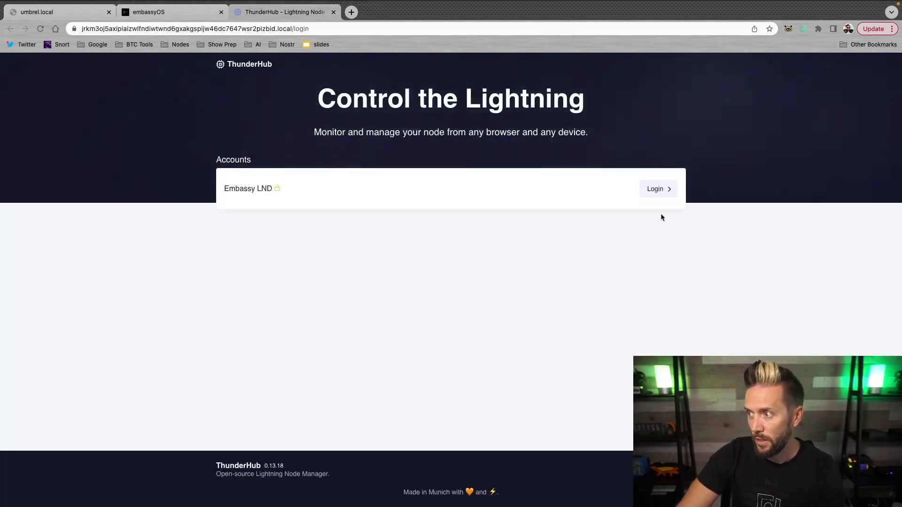
pyautogui.click(658, 189)
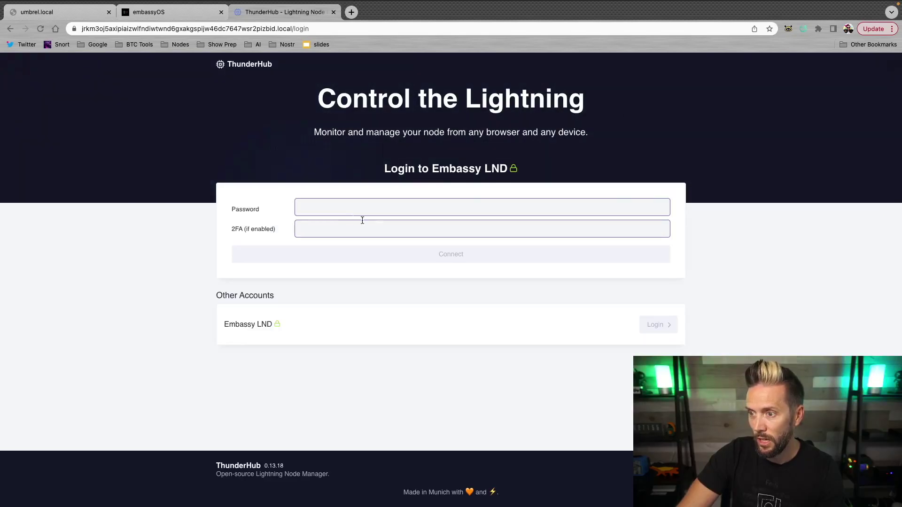
pyautogui.click(147, 11)
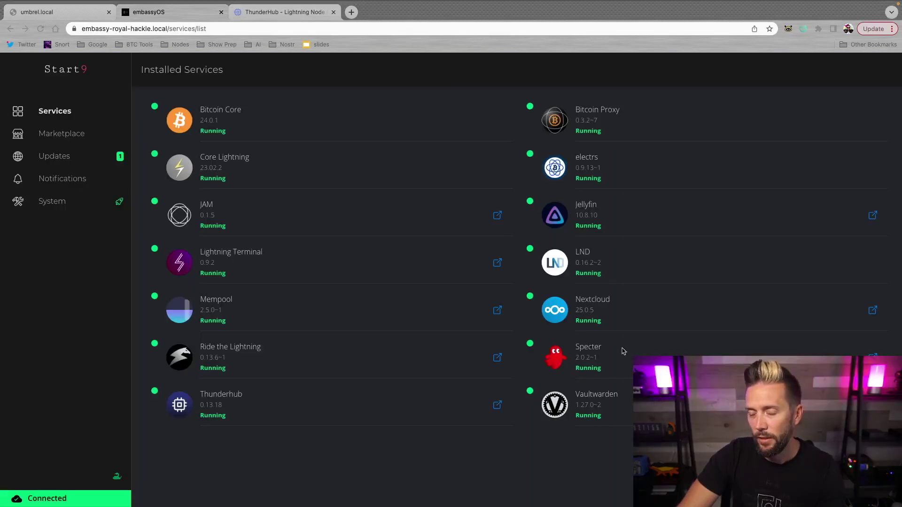
# Step: Open Thunderhub's service details and view its Config to find the master password
pyautogui.click(268, 414)
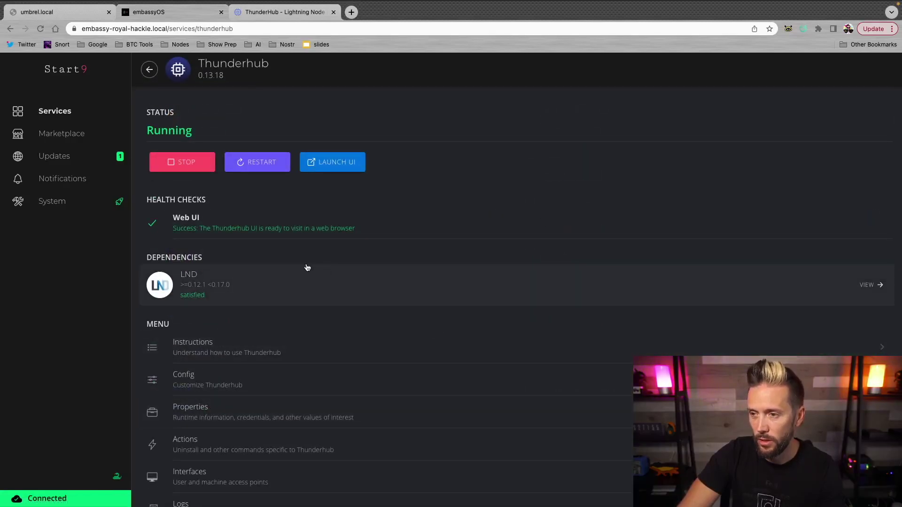
pyautogui.scroll(-1, 306, 266)
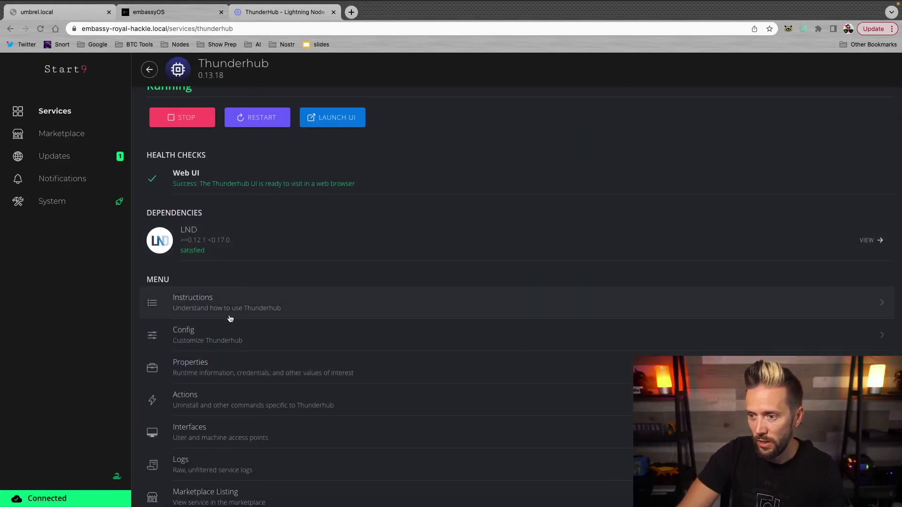
pyautogui.click(221, 334)
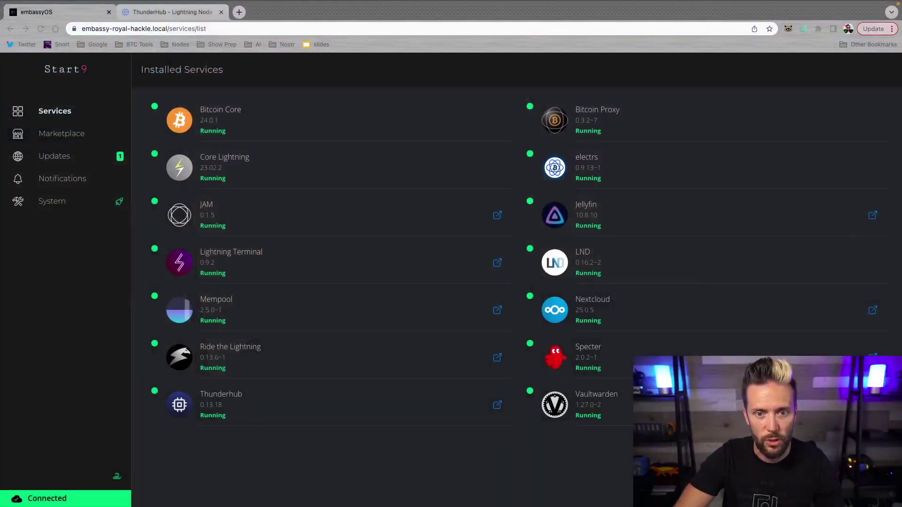
# Step: Launch the Lightning Terminal UI and retrieve its login password from the service Config
pyautogui.click(497, 263)
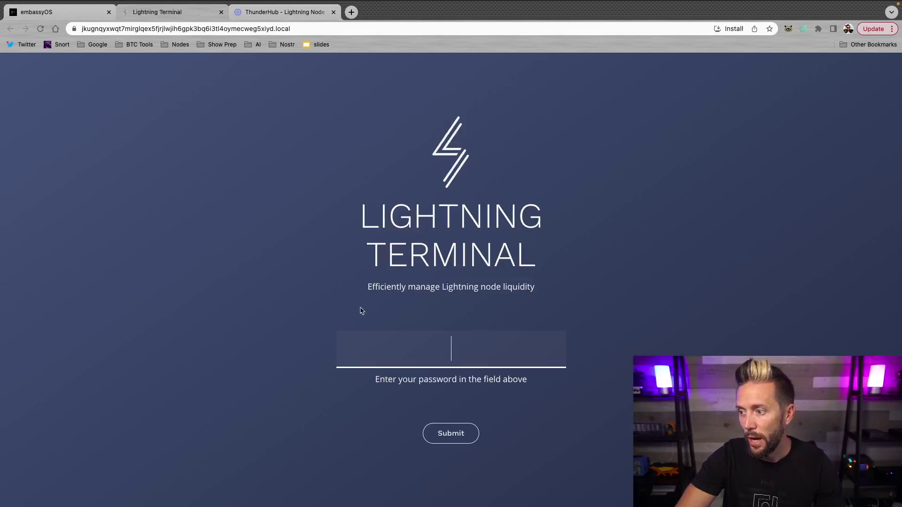
pyautogui.click(43, 10)
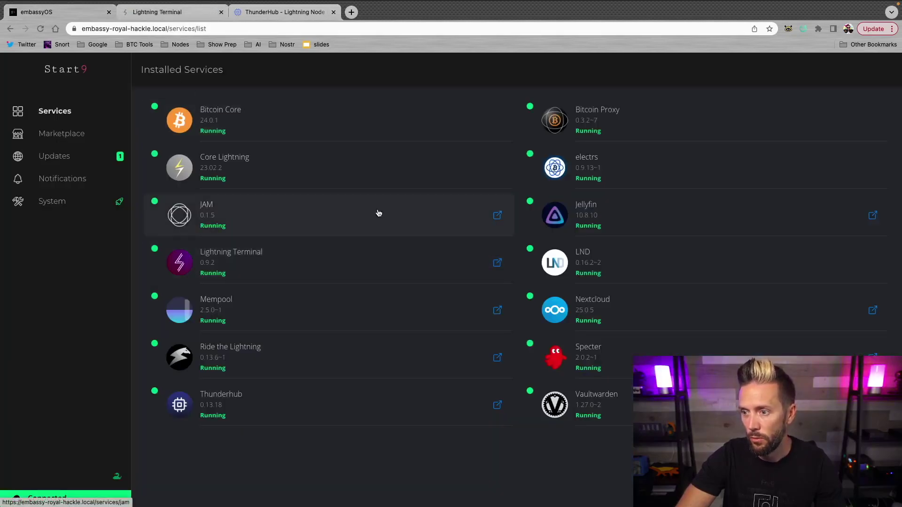
pyautogui.click(295, 260)
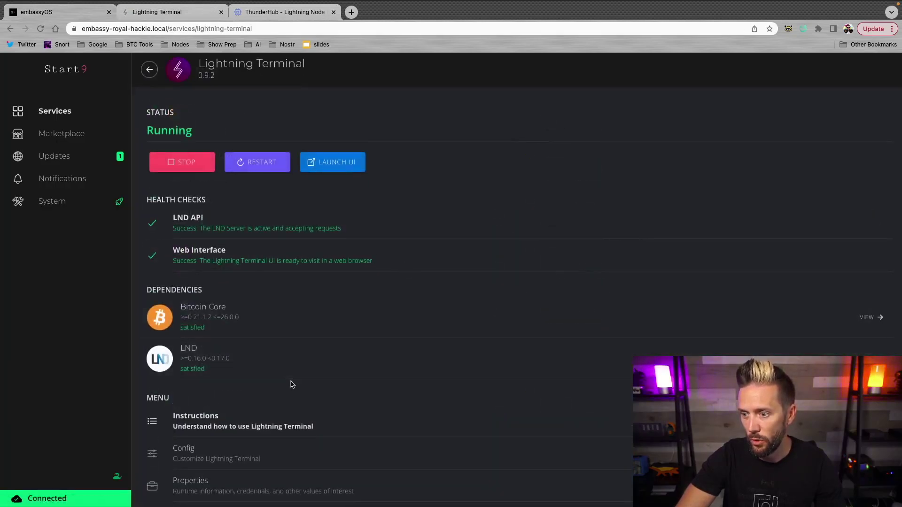
pyautogui.scroll(-2, 291, 384)
pyautogui.click(238, 391)
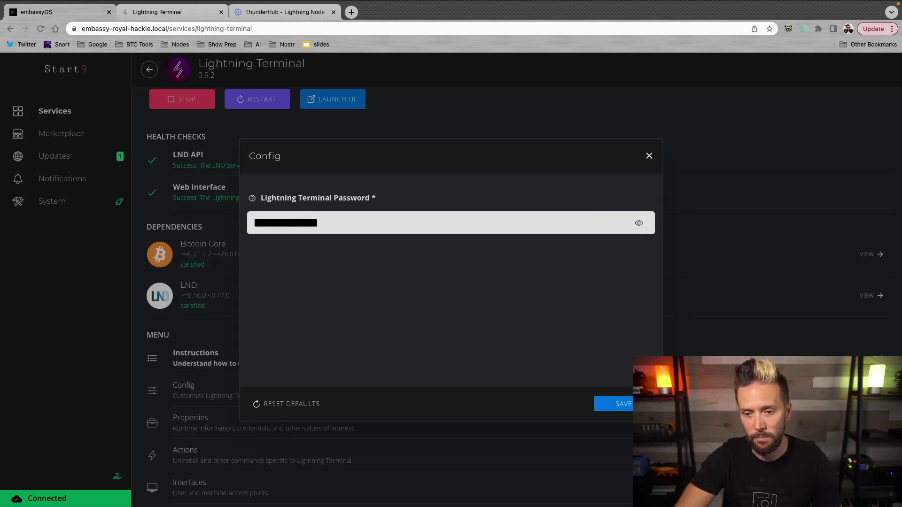
pyautogui.press('super+2')
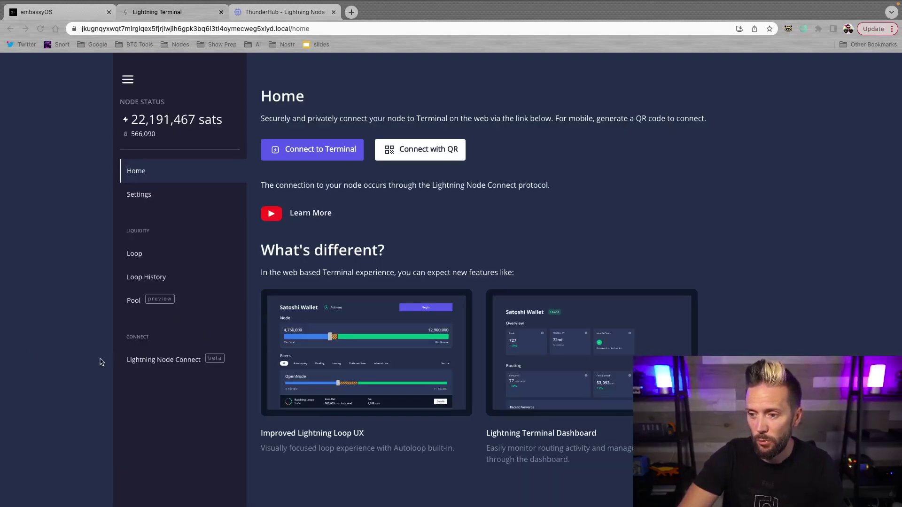
# Step: Create a new Admin Lightning Node Connect session labelled StartLND and submit it
pyautogui.click(161, 362)
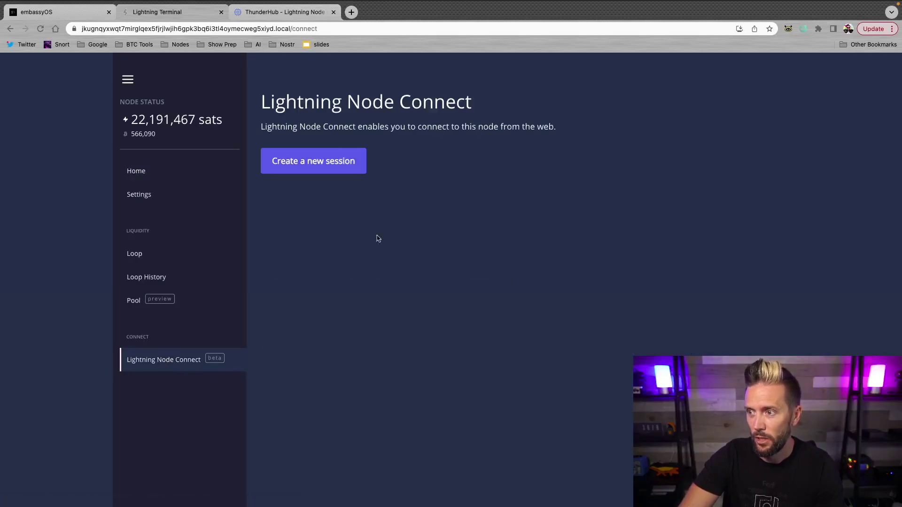
pyautogui.click(301, 165)
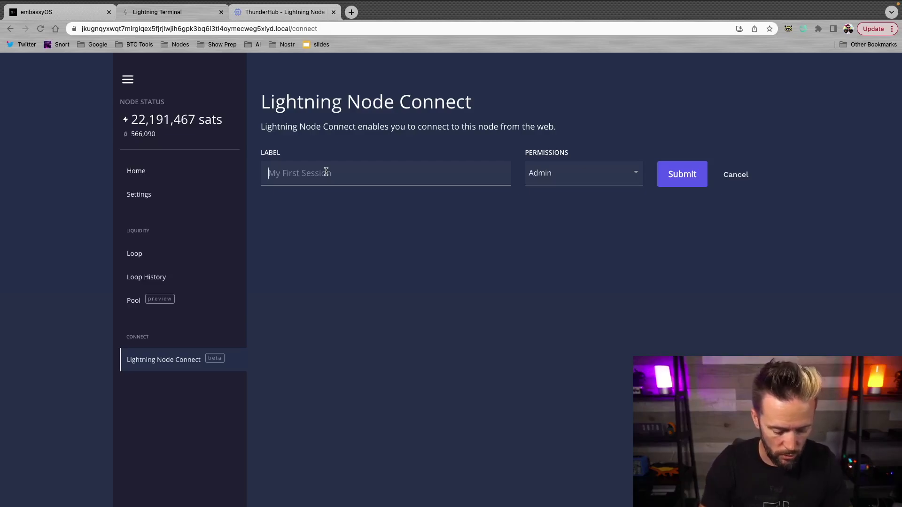
pyautogui.write('StartOS')
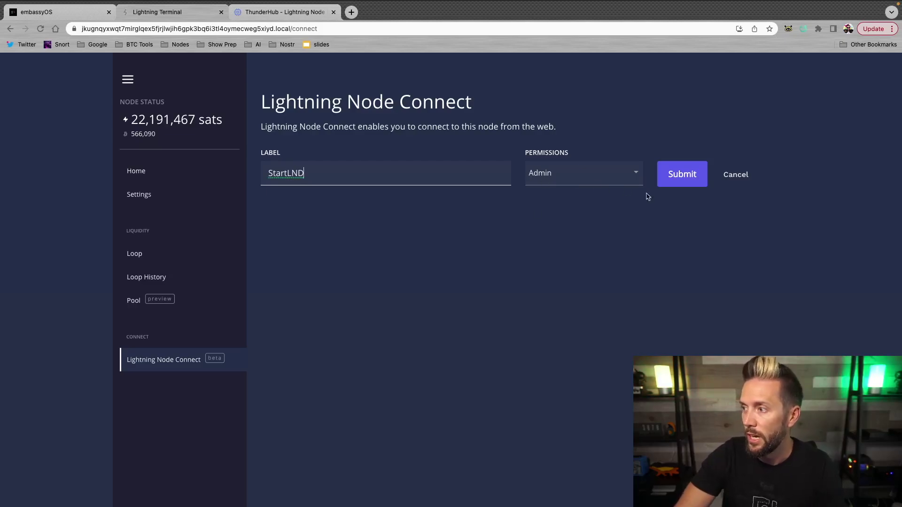
pyautogui.click(677, 177)
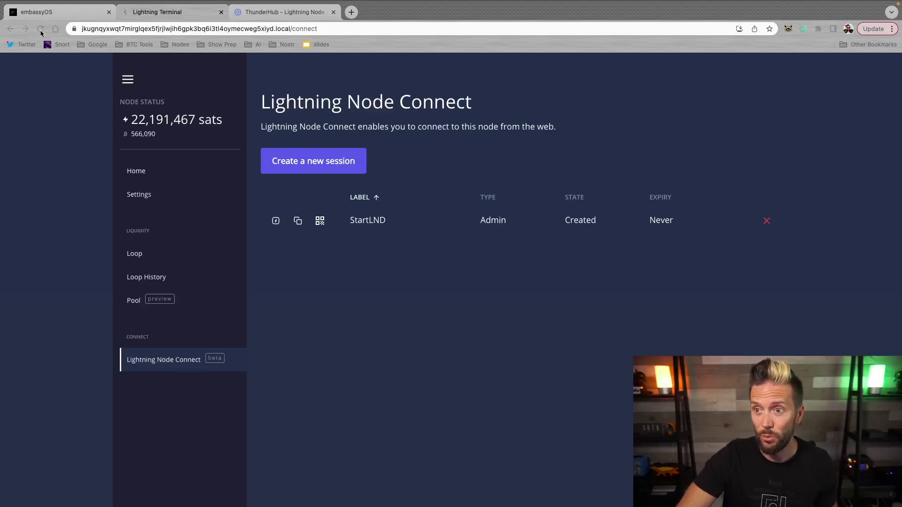
pyautogui.click(41, 31)
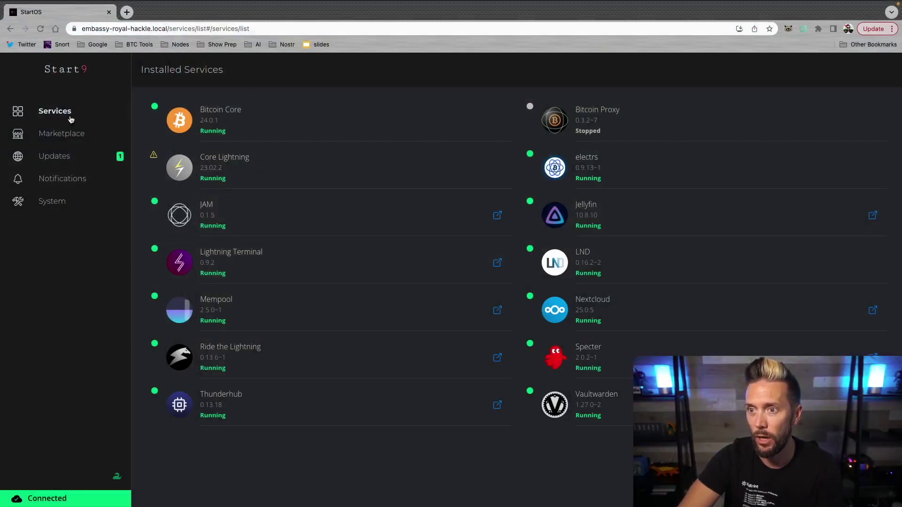
# Step: Restart the server from System settings' Power section, confirming with RESTART
pyautogui.click(53, 201)
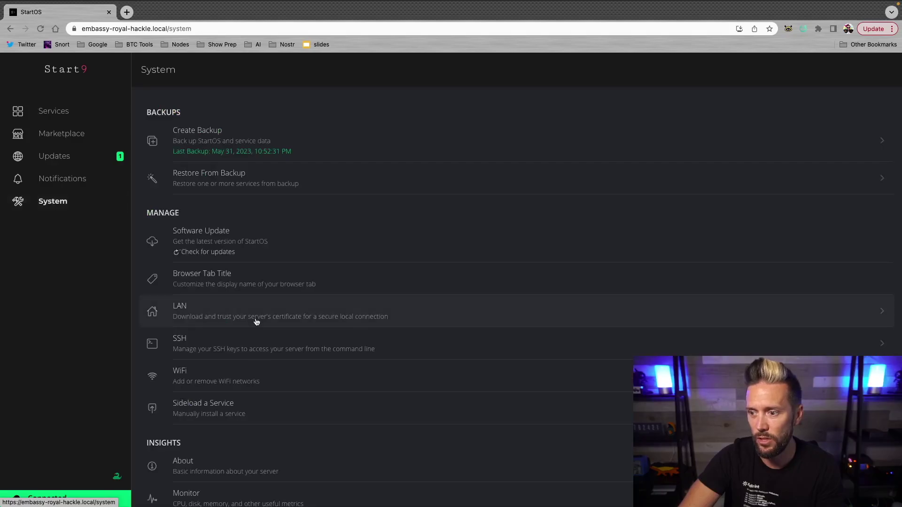
pyautogui.scroll(-7, 257, 322)
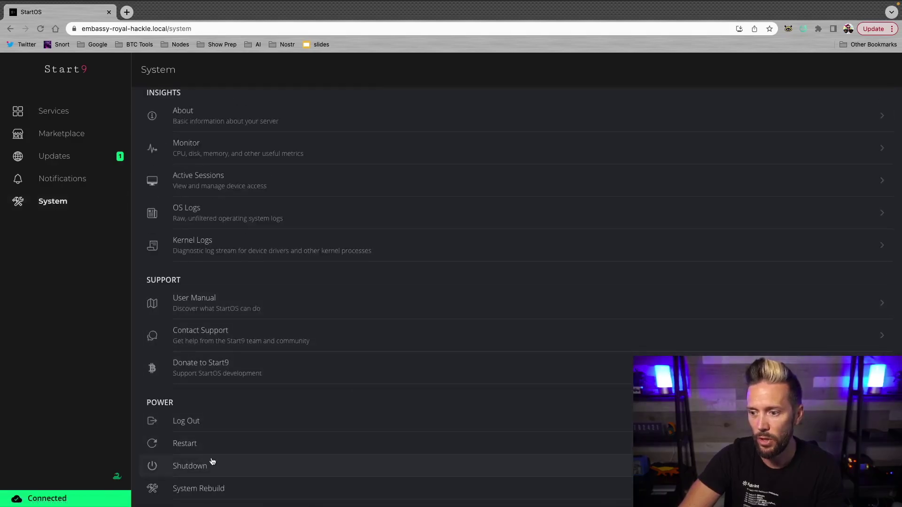
pyautogui.click(182, 445)
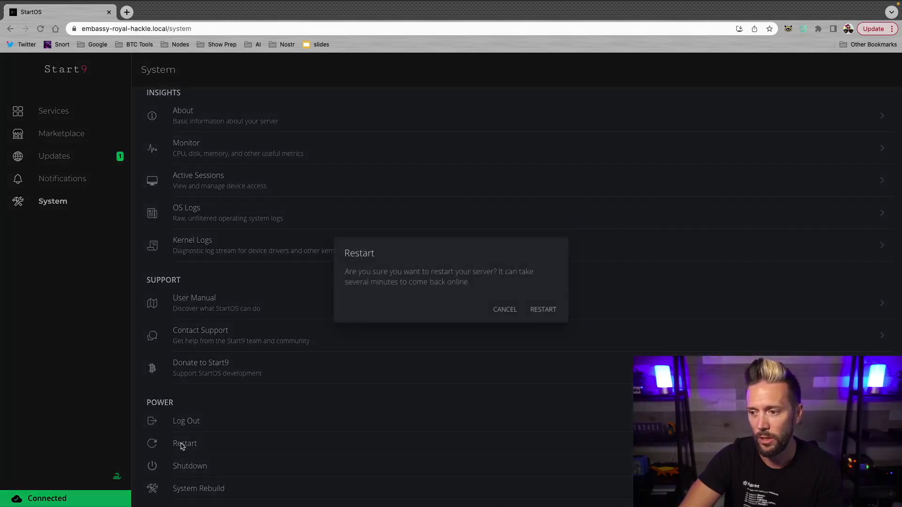
pyautogui.click(543, 309)
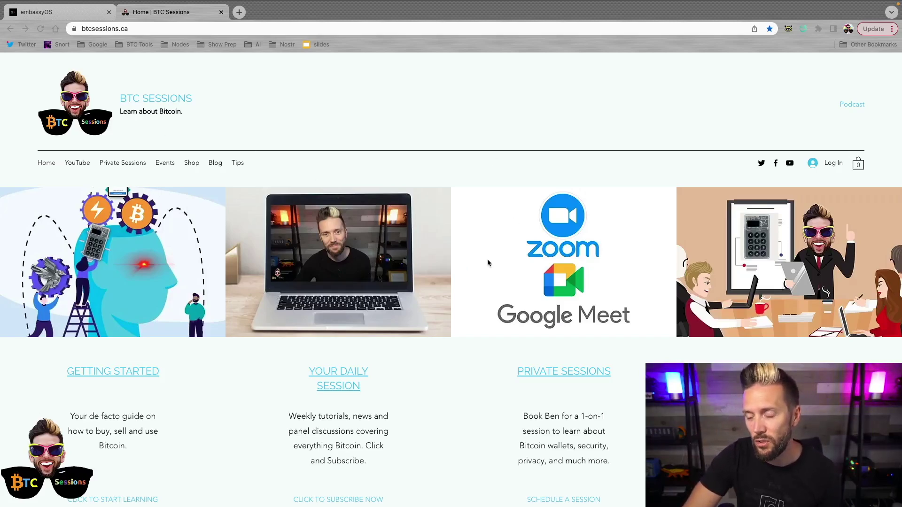
# Step: Open the 'BTC Sessions - Bitcoin Education For The Masses' Geyser project from the homepage banner
pyautogui.scroll(-5, 488, 261)
pyautogui.scroll(1, 487, 261)
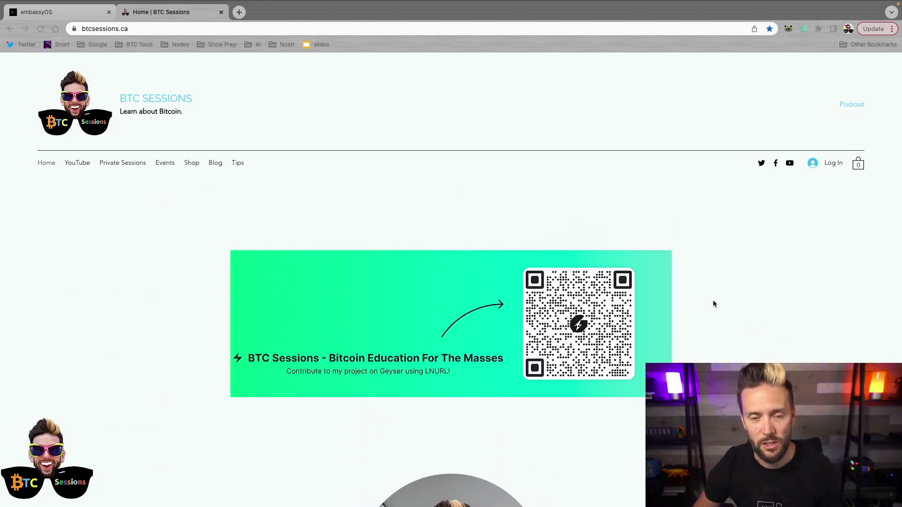
pyautogui.click(377, 300)
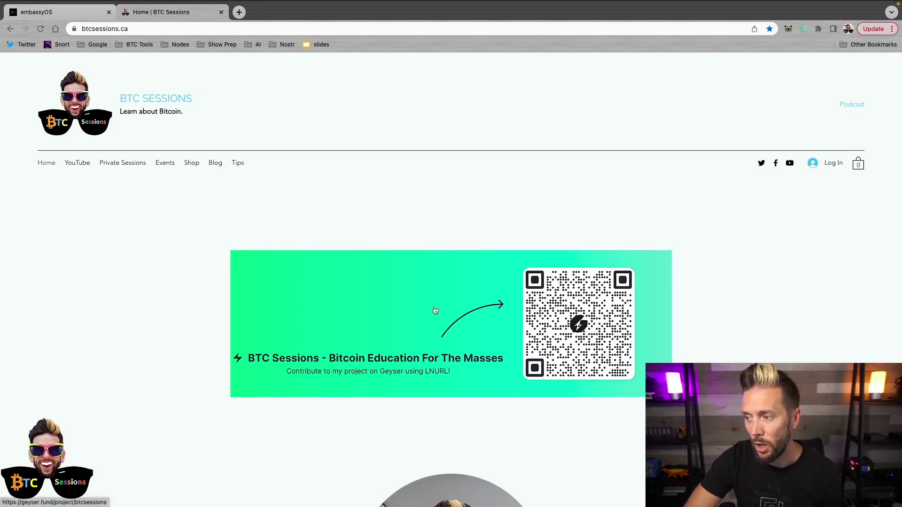